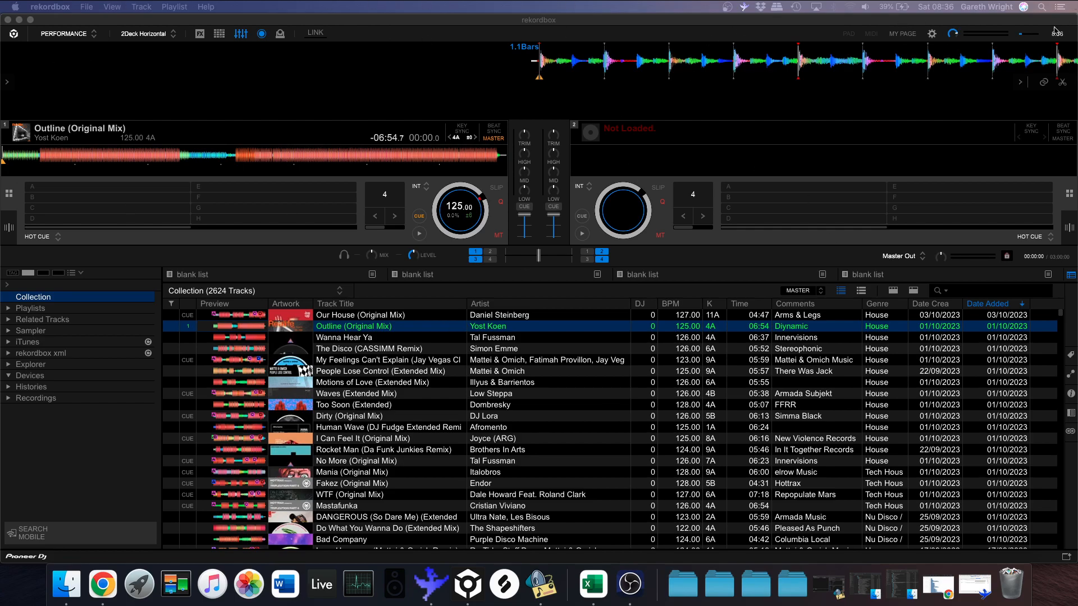
Enlarge the window to fill the screen and switch the software to Export mode.
left_click(30, 25)
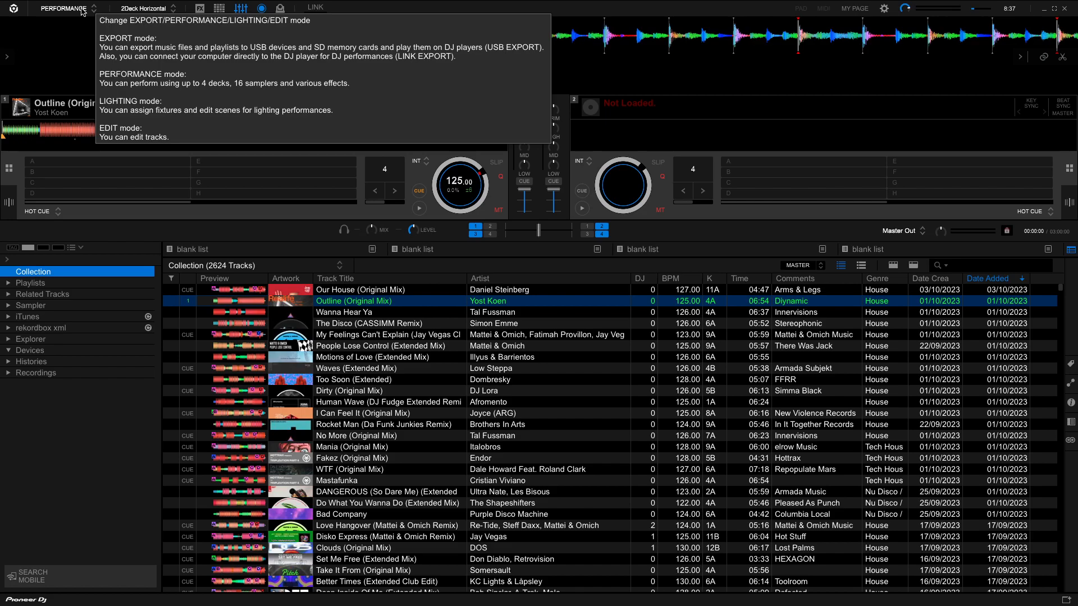
left_click(83, 11)
left_click(81, 23)
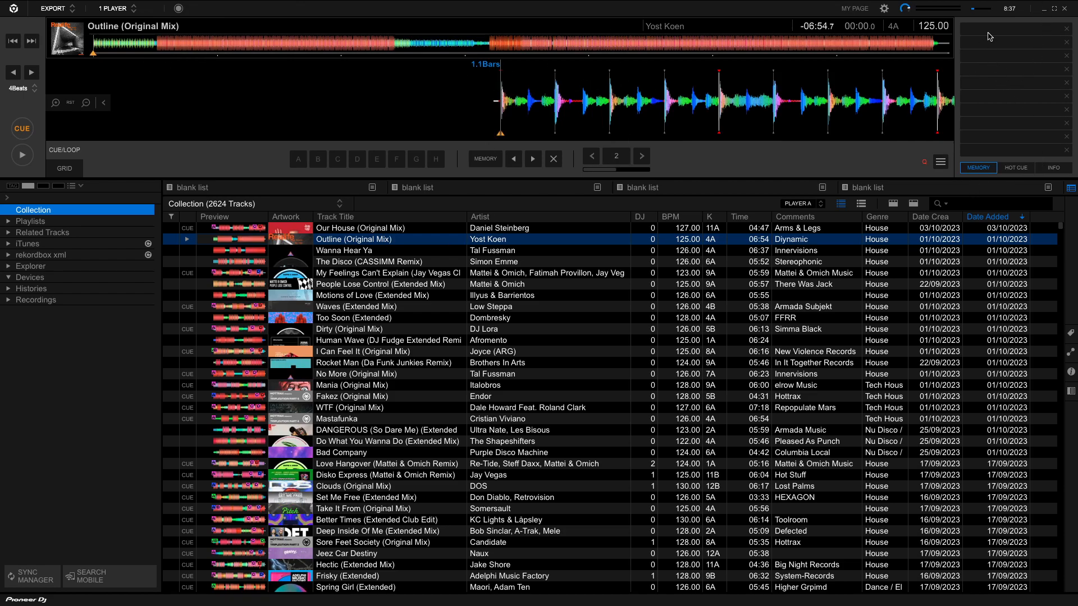
Look through the loaded track's hot cue, info and memory cue lists, and return to Performance mode.
left_click(1016, 168)
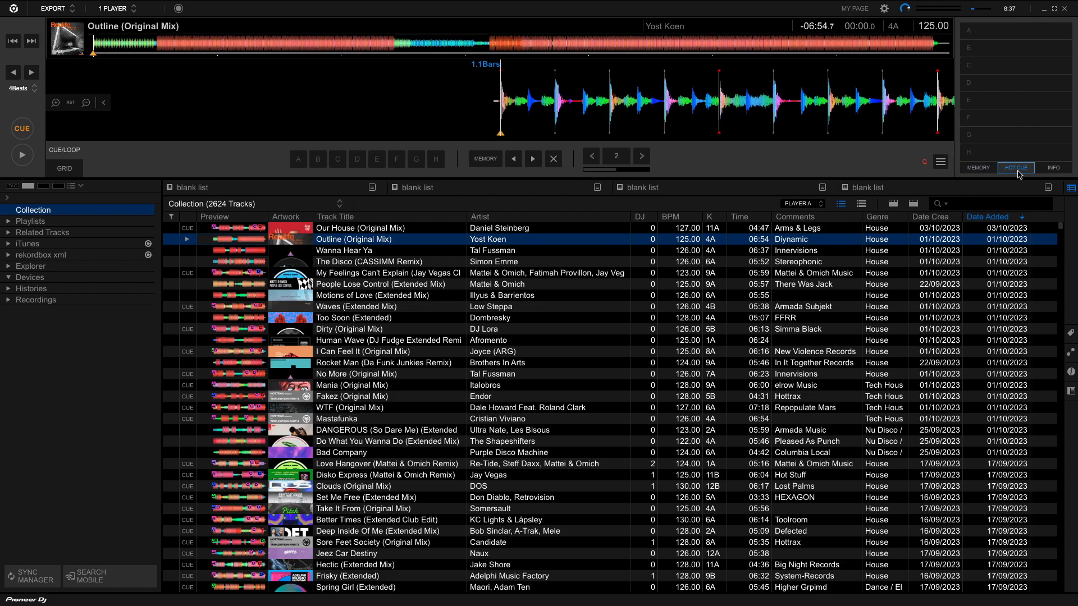
left_click(1053, 168)
left_click(978, 168)
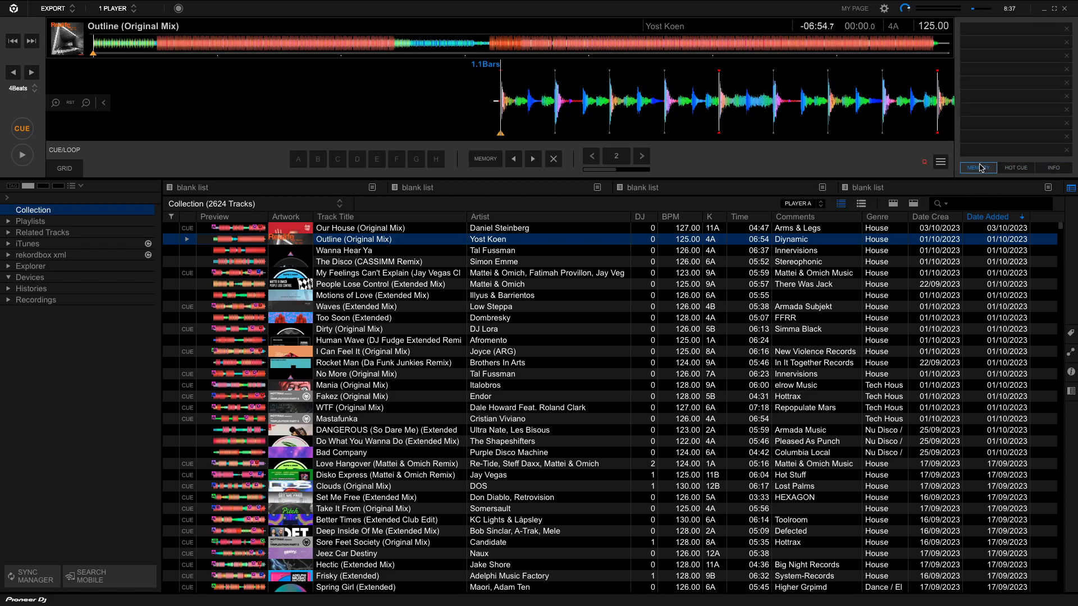
left_click(72, 10)
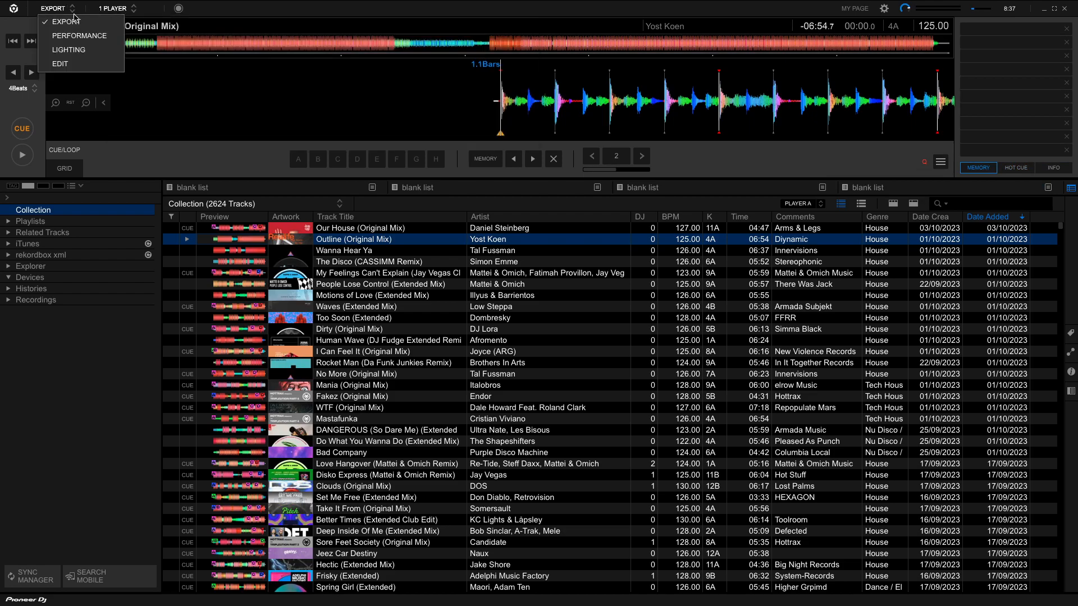
left_click(80, 38)
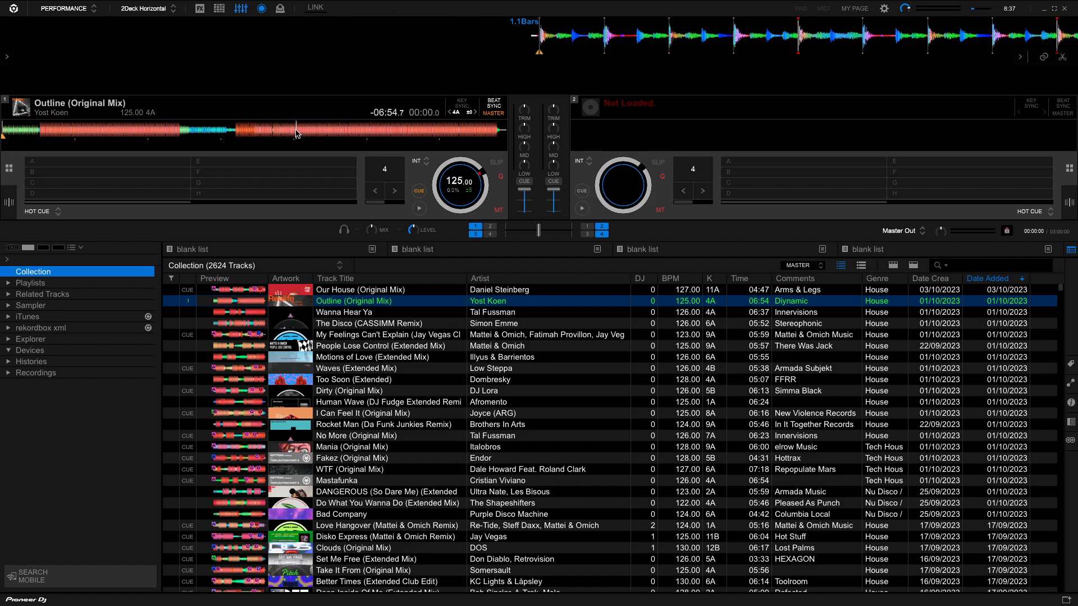
Reveal the waveform zoom controls and zoom deck 1's enlarged waveform out and closely in.
left_click(10, 61)
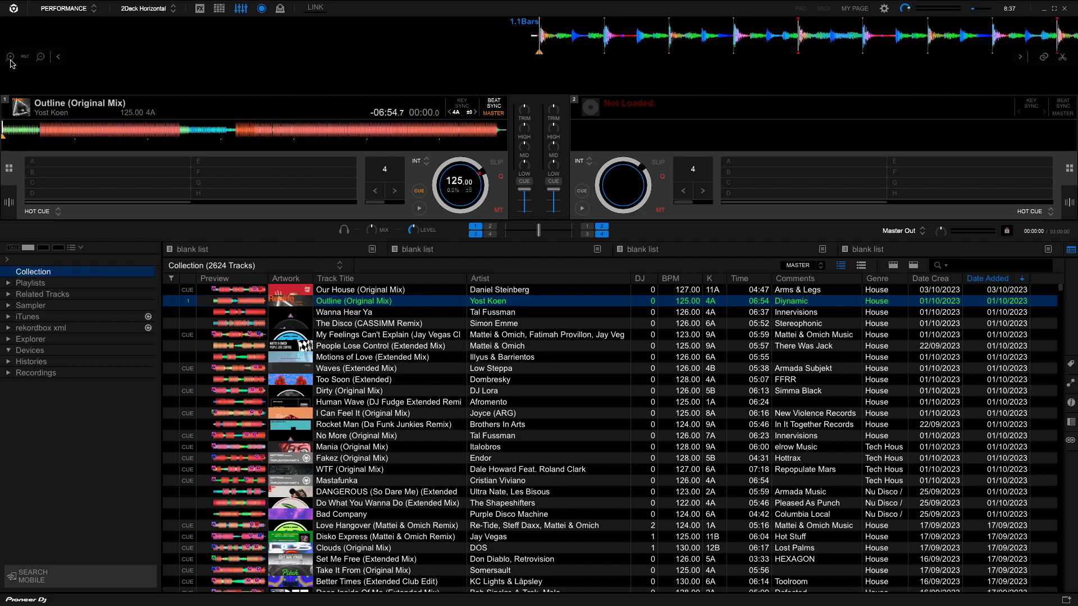
left_click(42, 58)
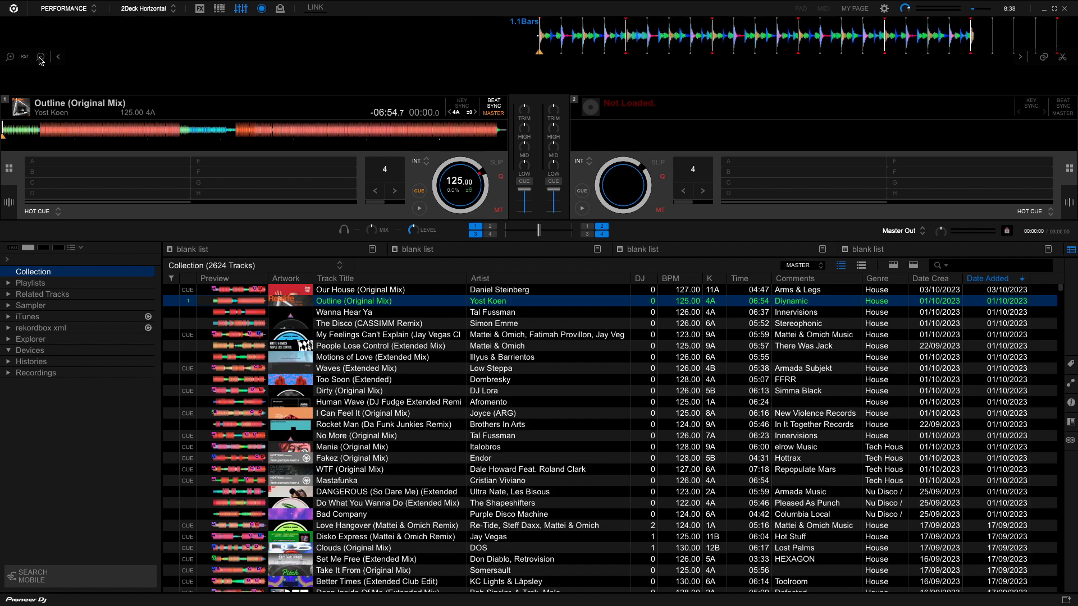
left_click(10, 60)
left_click(10, 61)
left_click(10, 60)
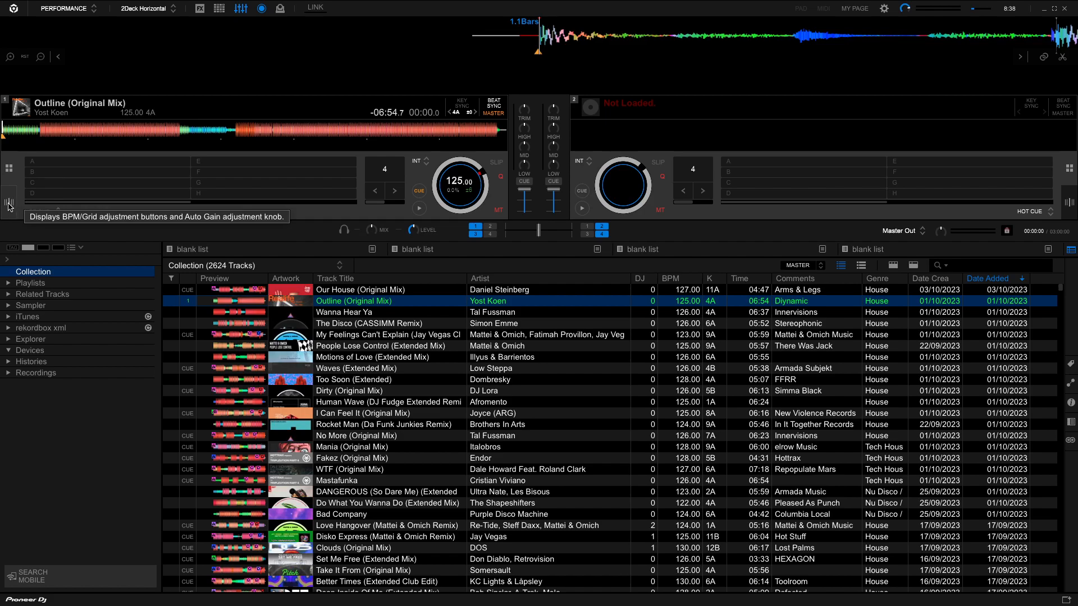
Show deck 1's grid edit controls briefly, and reset the enlarged waveform to its default zoom.
left_click(9, 204)
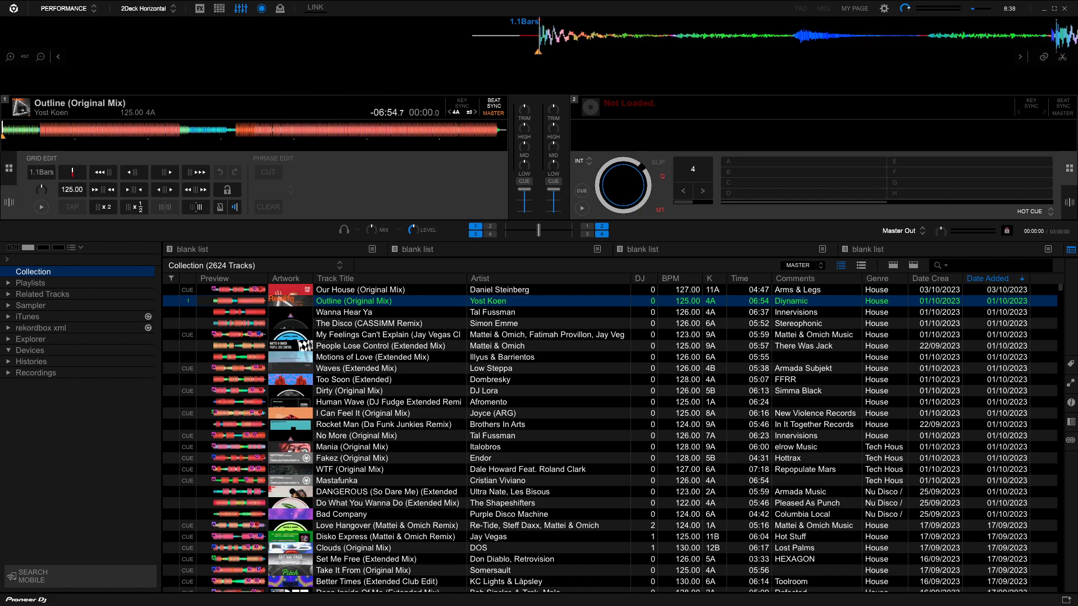
left_click(9, 169)
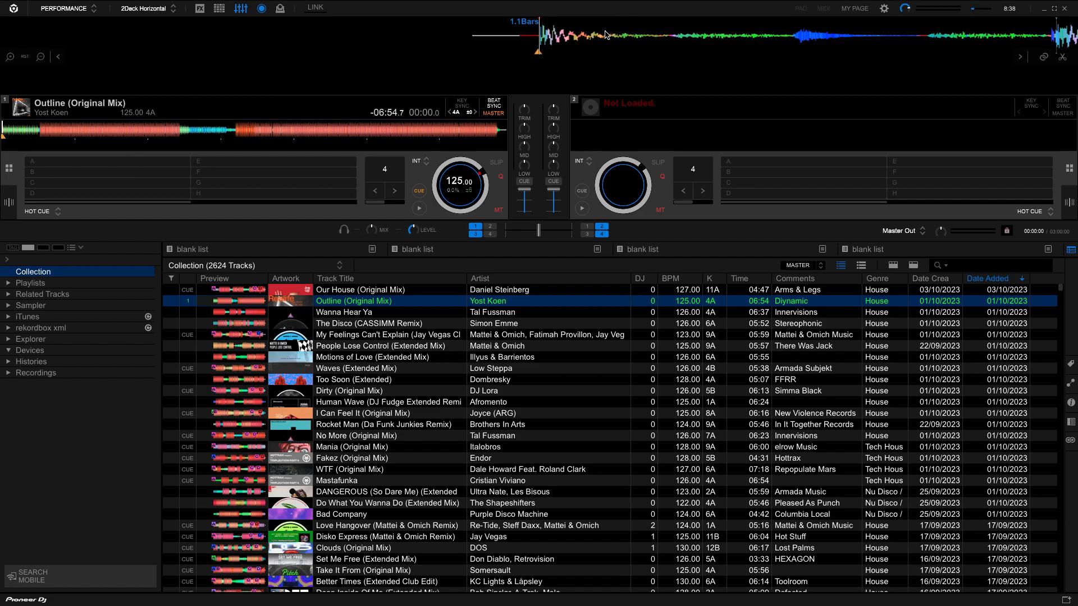
mouse_move(589, 38)
left_mouse_down()
mouse_move(645, 39)
mouse_move(578, 41)
left_mouse_up()
left_click(26, 58)
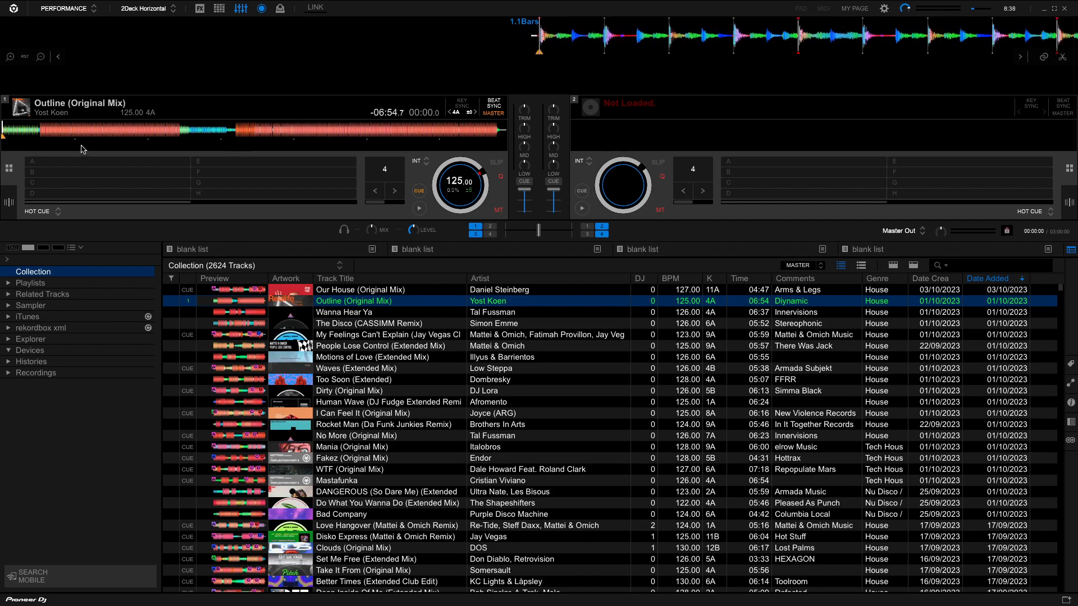
Switch deck 1's performance pads to Memory Cue mode and back to Hot Cue mode.
left_click_drag(70, 123, 337, 114)
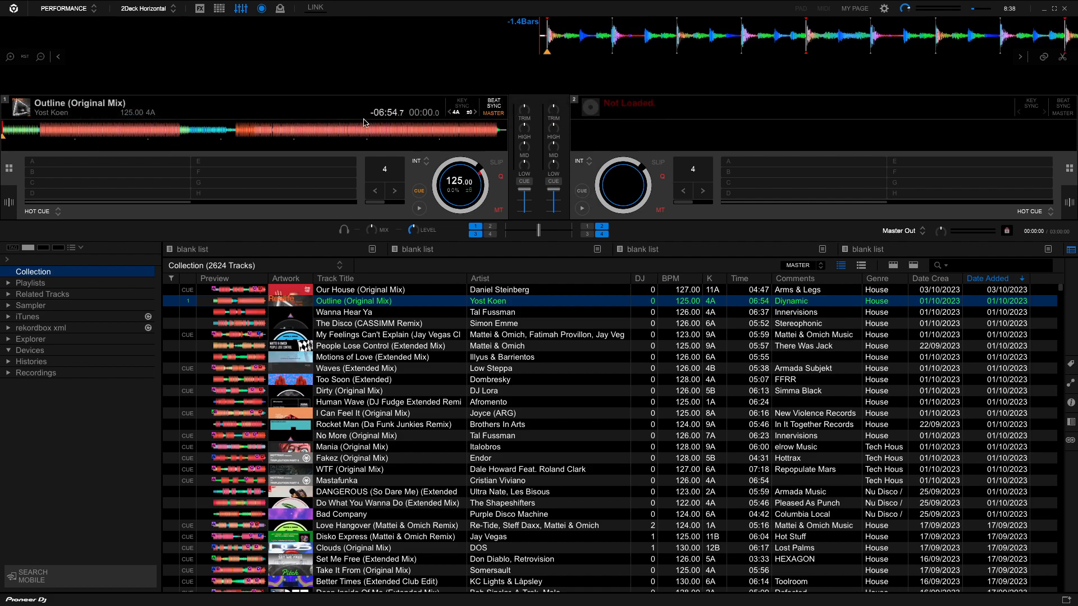
left_click(57, 212)
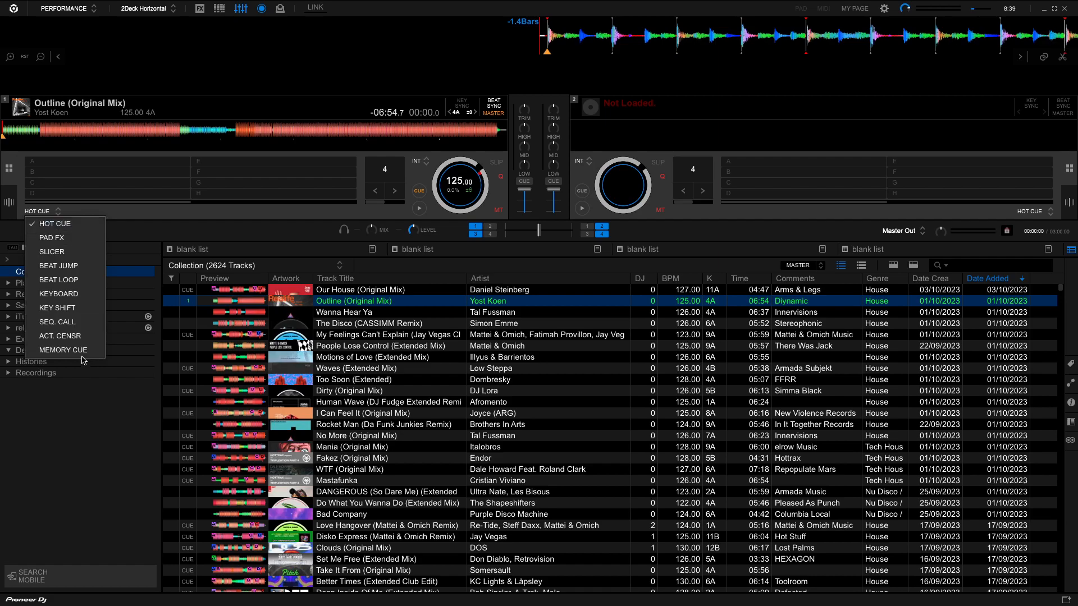
left_click(80, 351)
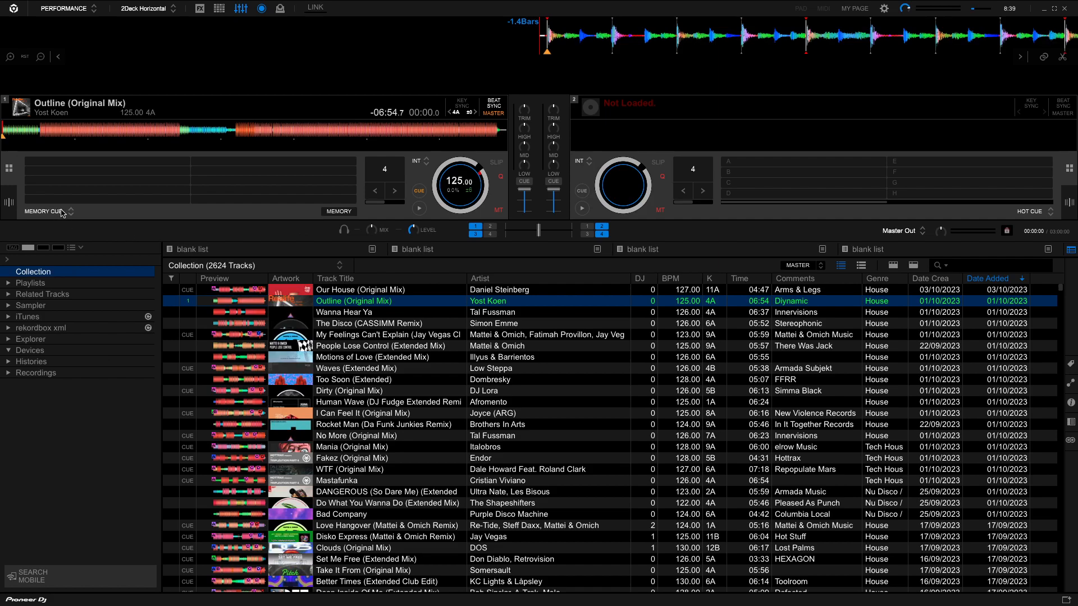
left_click(63, 215)
left_click(37, 225)
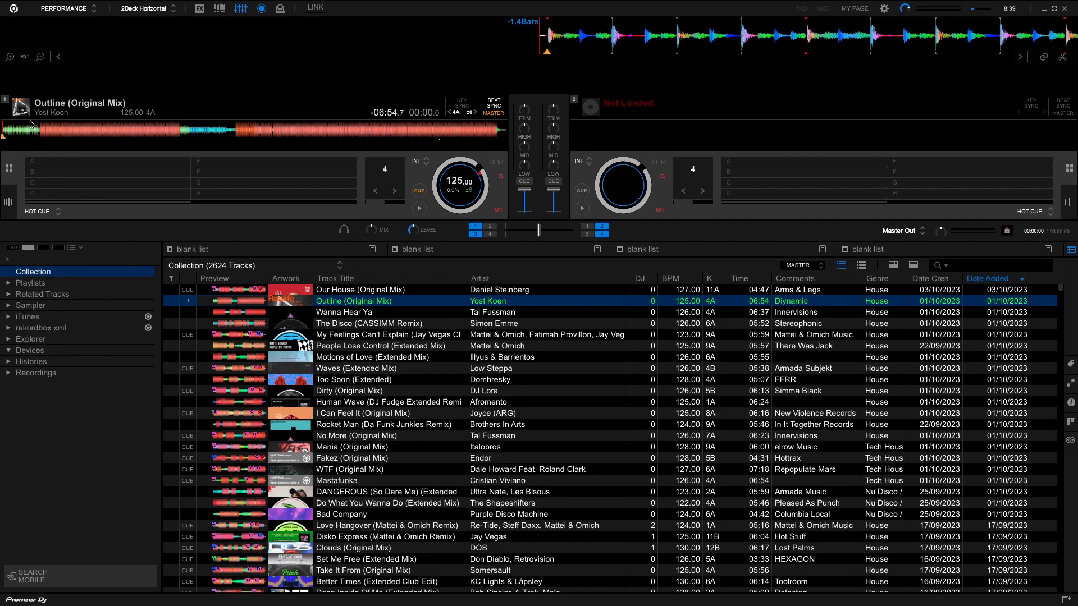
Set Hot Cue A on the first beat at 1.1 Bars and Hot Cue B at 2.1 Bars on deck 1.
left_click_drag(582, 38, 575, 38)
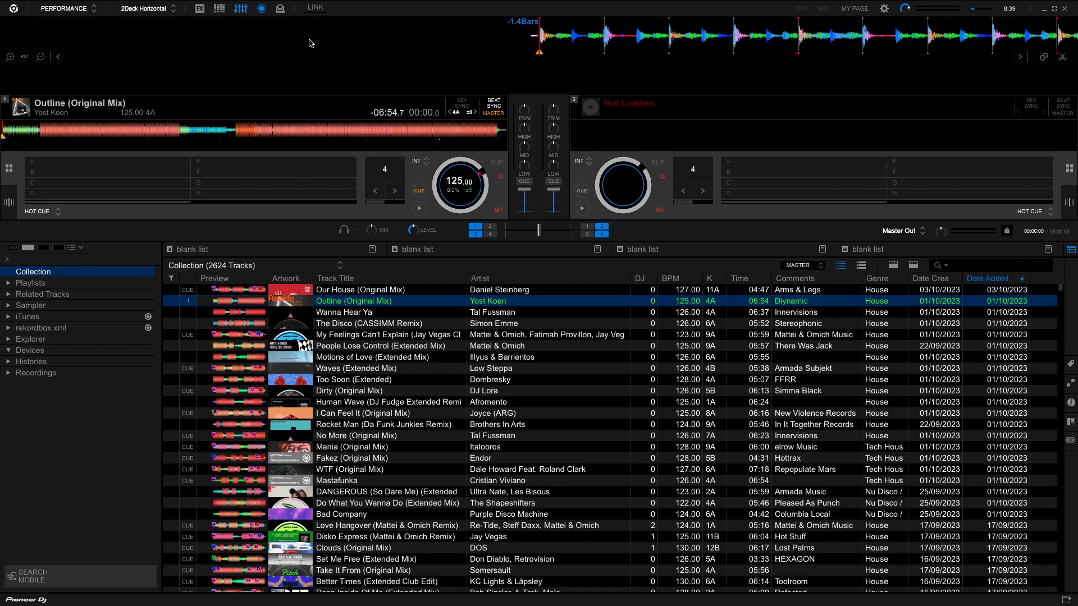
left_click_drag(594, 48, 599, 45)
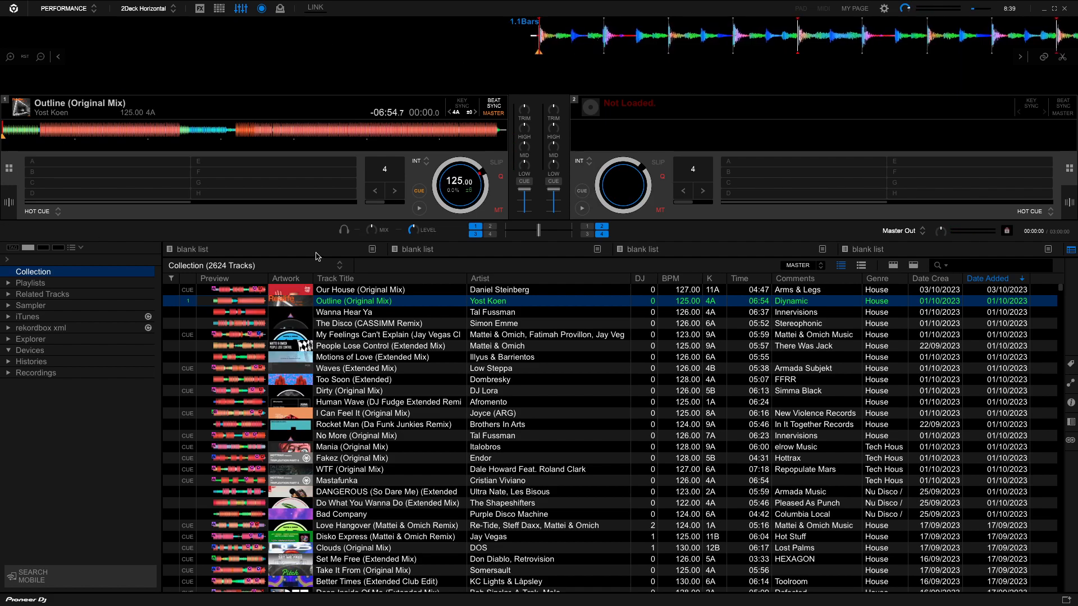
left_click(37, 168)
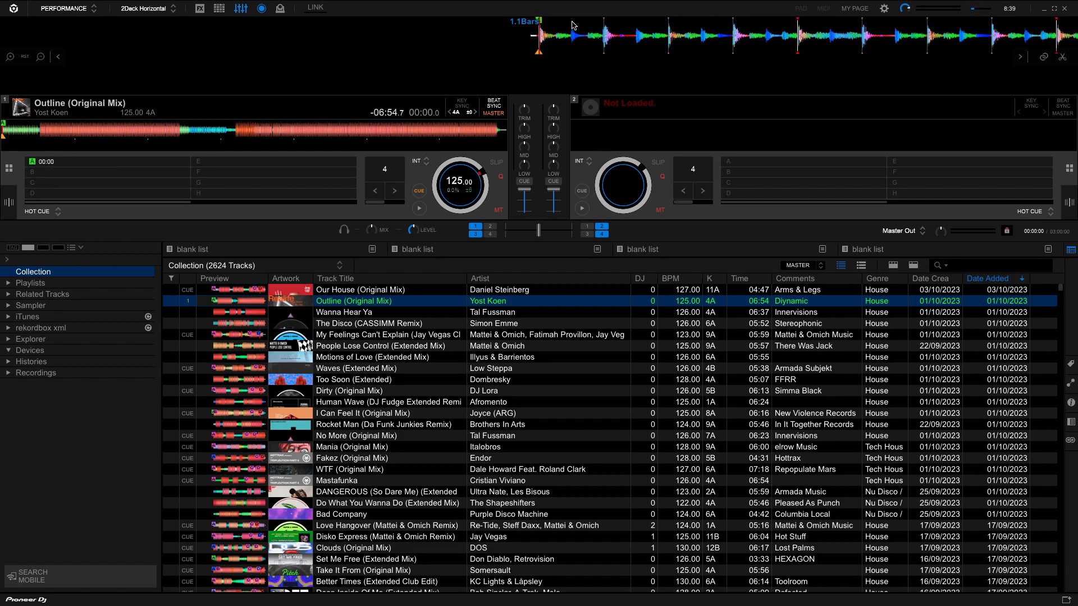
left_click_drag(715, 32, 457, 44)
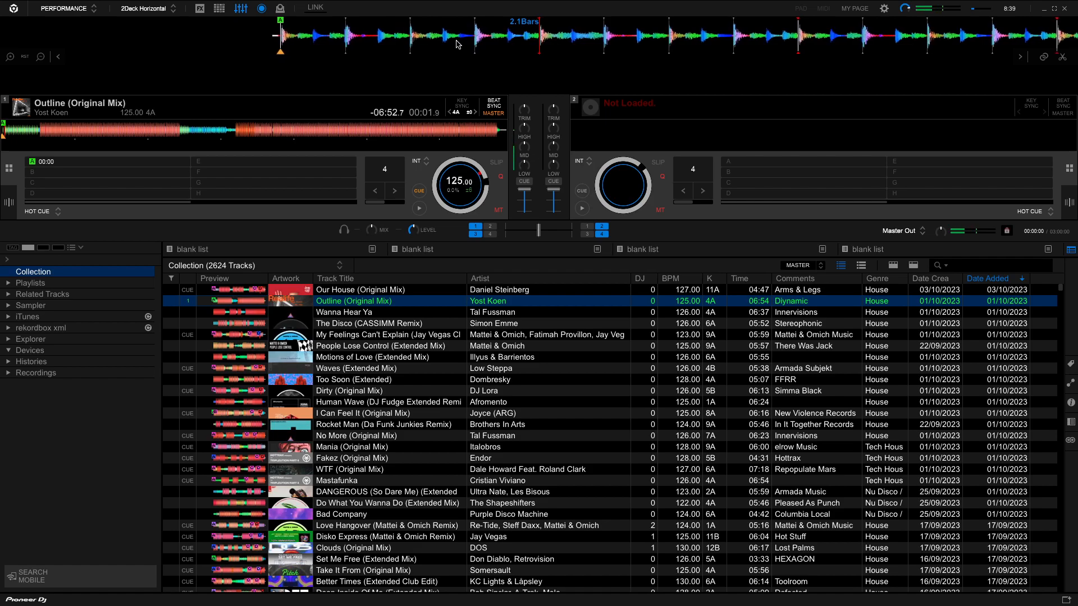
left_click(42, 172)
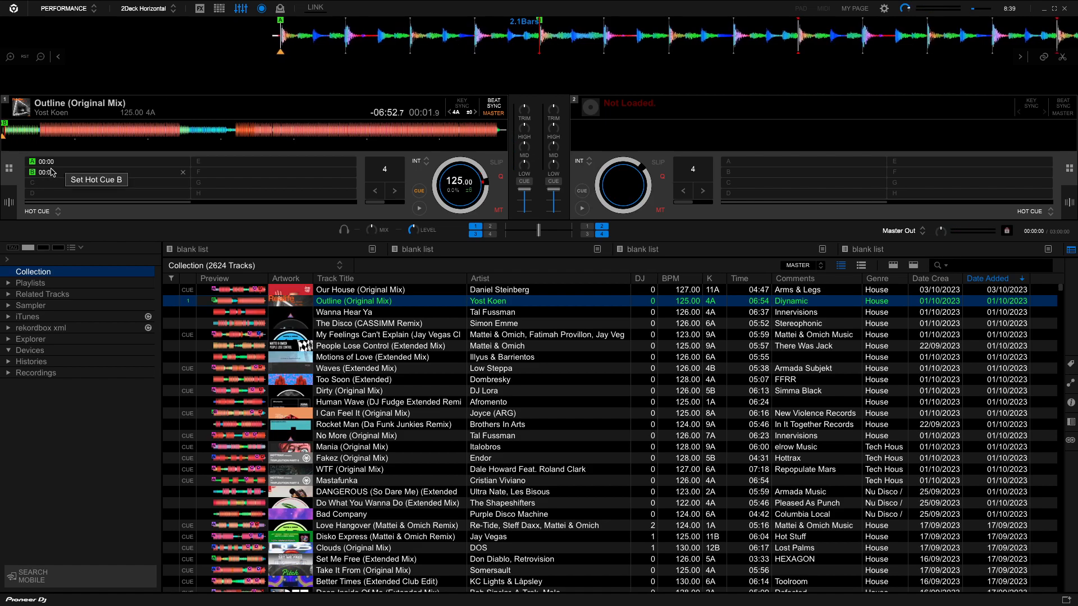
Trigger the stored hot cues on deck 1 to audition playback from their positions.
left_click(72, 162)
key("z")
key("z")
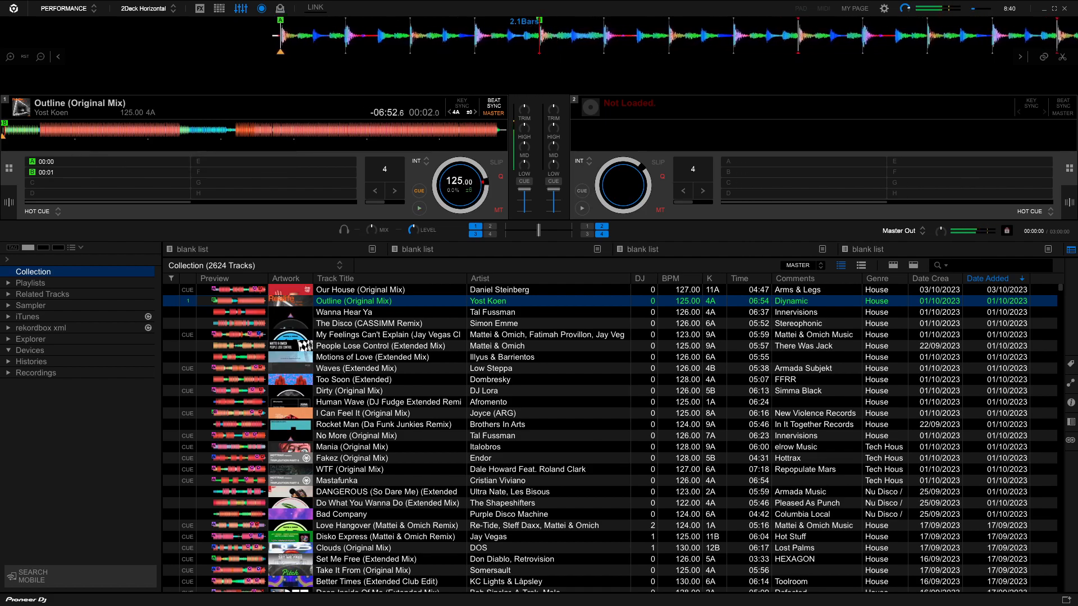
Add the comment "Hello" to Hot Cue A on deck 1.
mouse_move(34, 171)
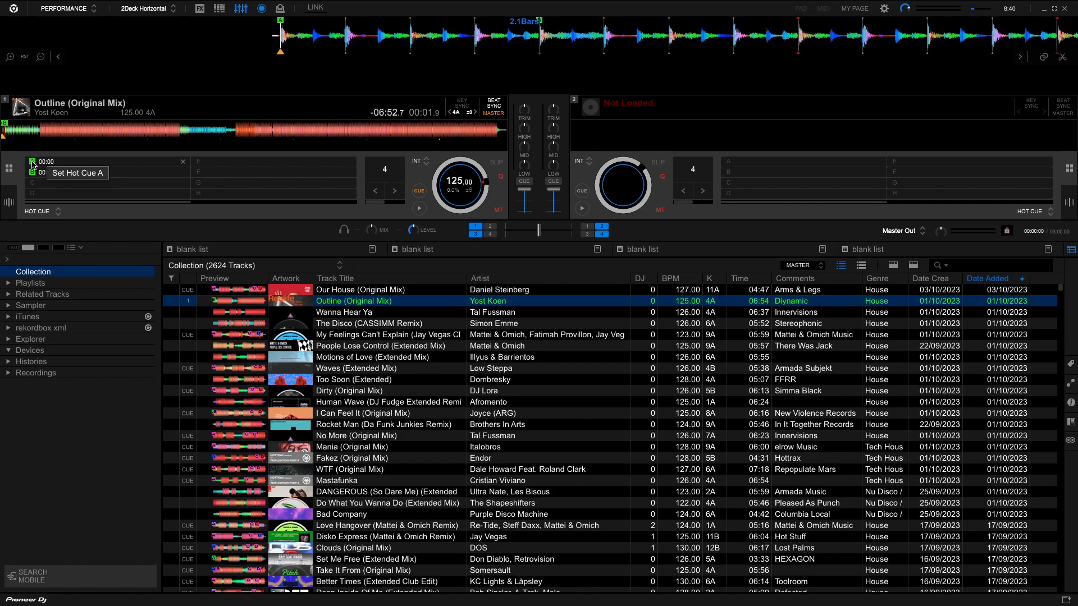
right_click(32, 165)
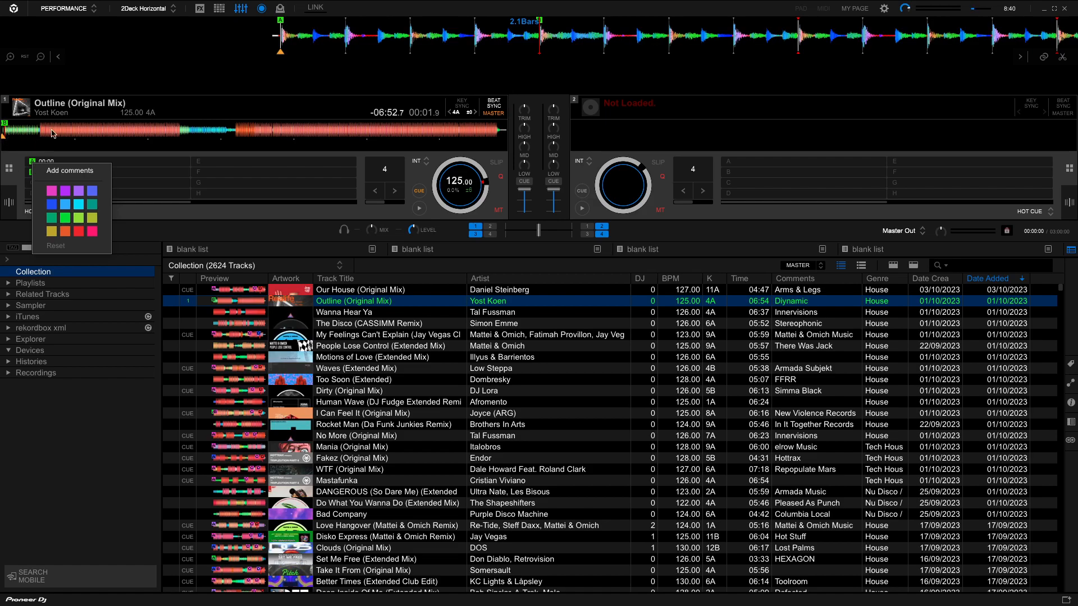
left_click(71, 173)
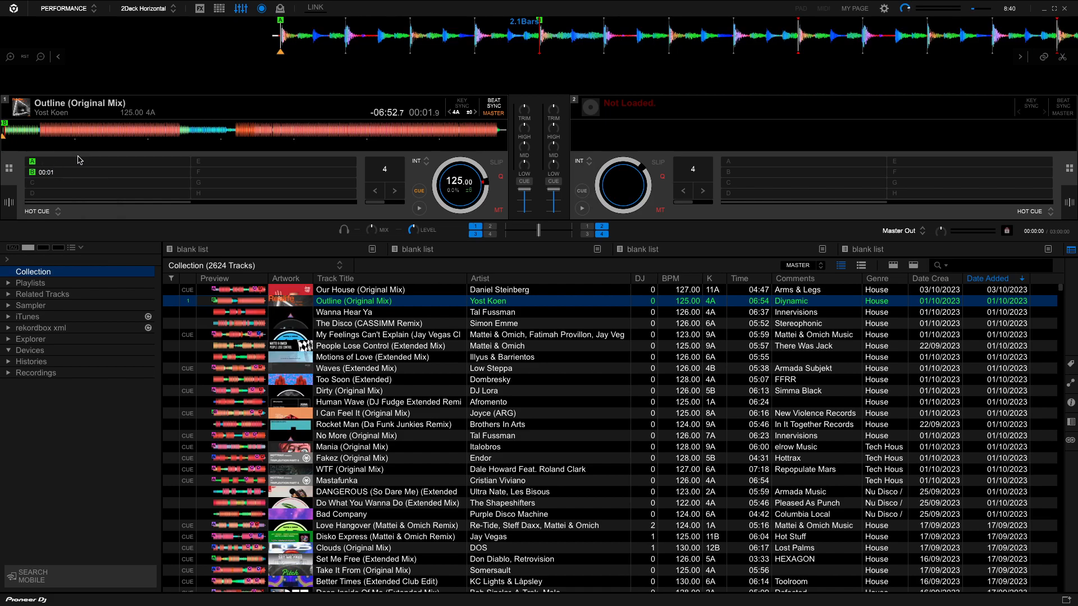
type("Hello")
key("Return")
Clear Hot Cue B and Hot Cue A from deck 1.
left_click(186, 172)
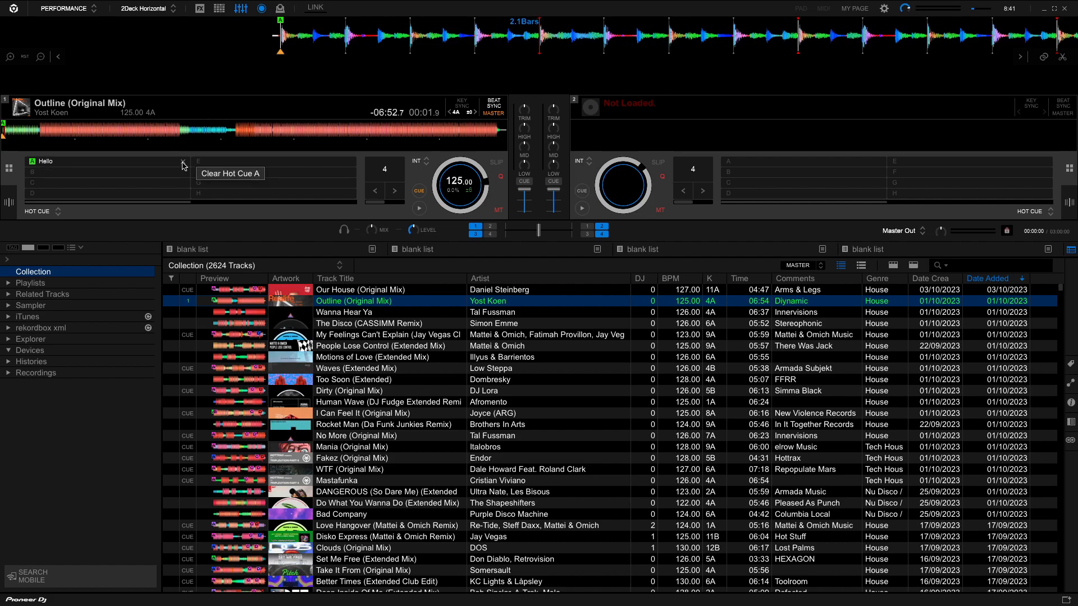
left_click(183, 165)
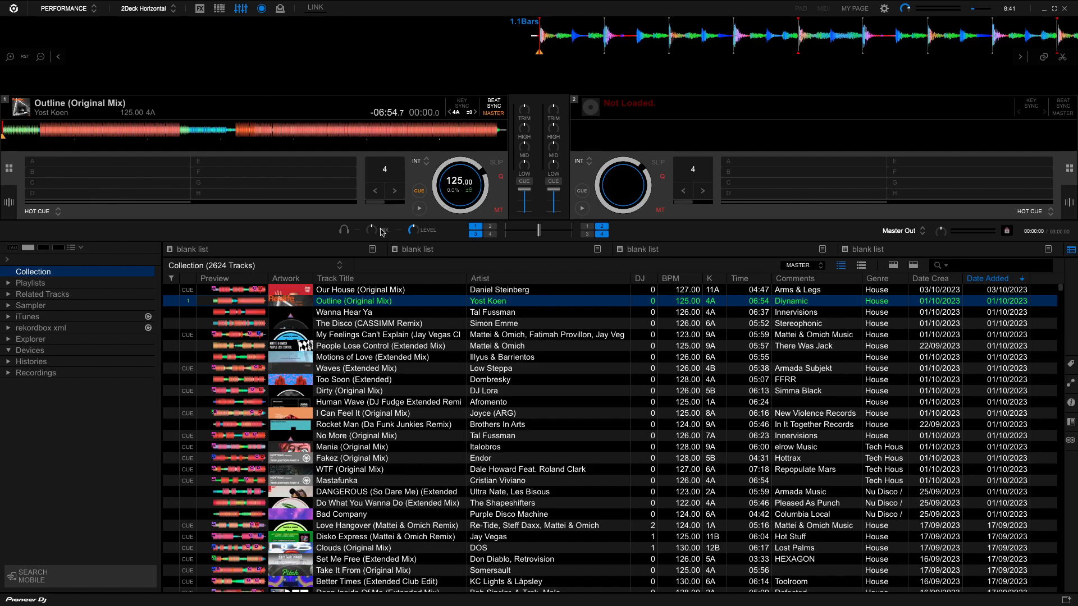
Step deck 1's auto beat loop through longer lengths, return it to 4 beats, and activate the loop at the first beat.
left_click(386, 173)
left_click(388, 193)
left_click(388, 193)
left_click(388, 194)
left_click(388, 194)
left_click(388, 194)
left_click(388, 194)
left_click(375, 191)
left_click(375, 191)
left_click(374, 191)
left_click(375, 191)
left_click(375, 190)
left_click(375, 191)
left_click(385, 169)
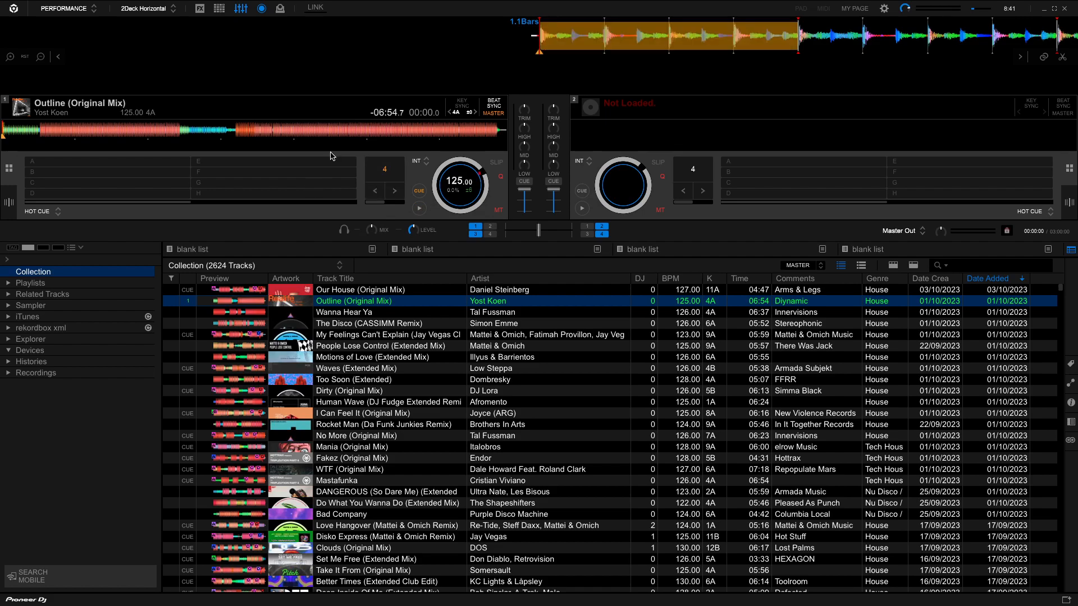
Store the active 4-beat loop in Hot Cue A and trigger it to play the loop.
key("space")
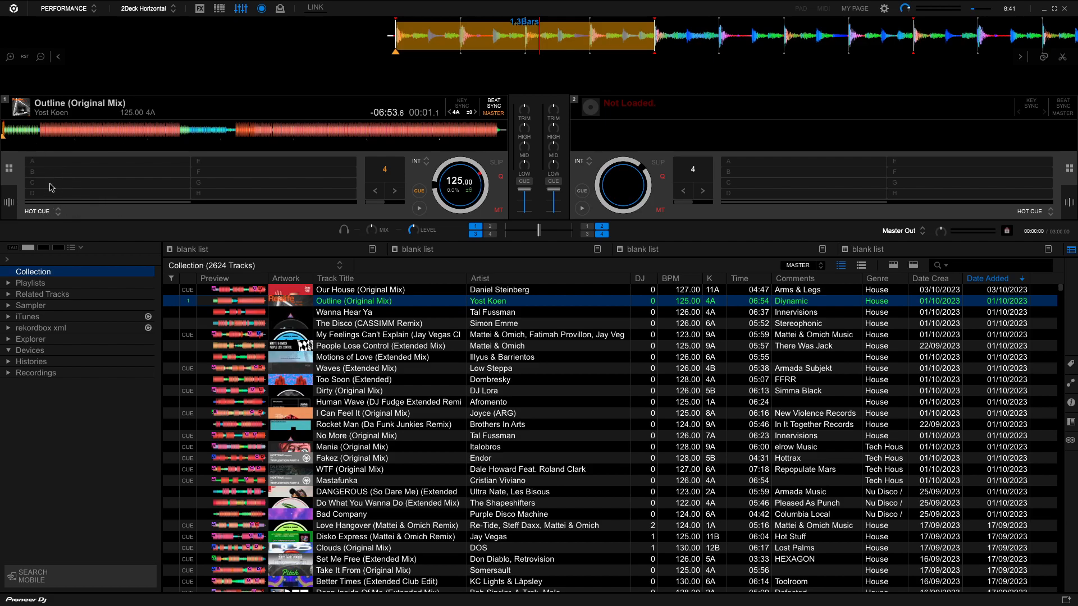
left_click(34, 164)
key("1")
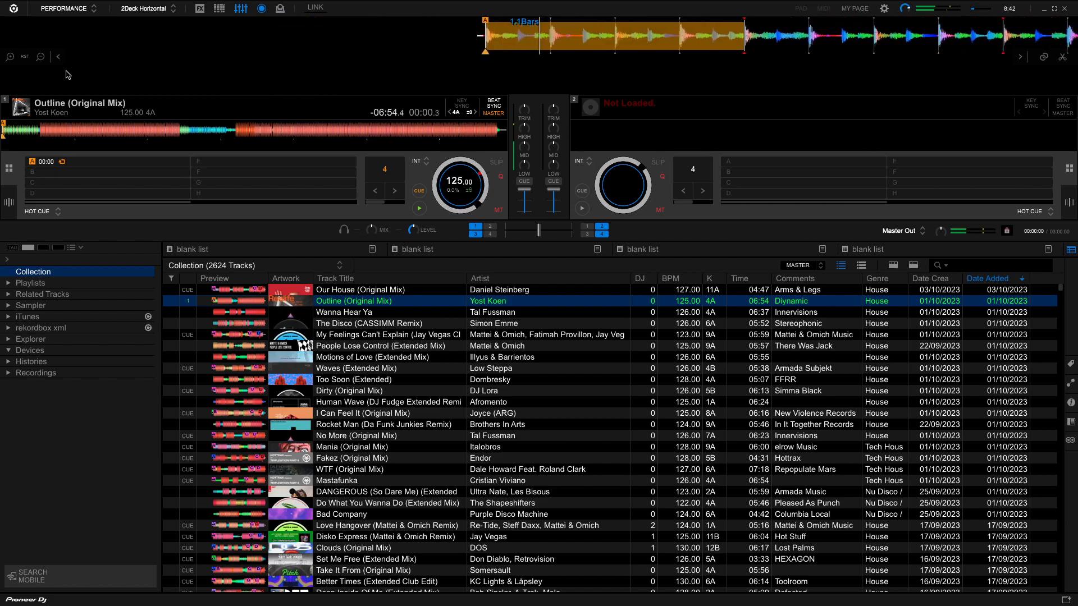
key("x")
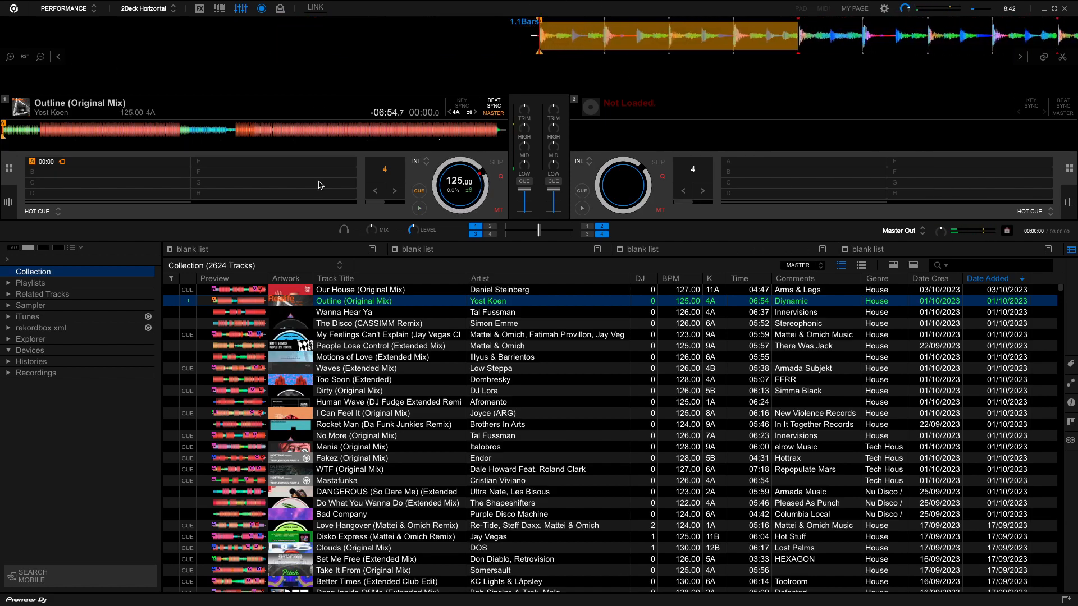
left_click(63, 163)
Switch deck 1's performance pads to Memory Cue mode and turn the 4-beat loop off and on again.
left_click(58, 213)
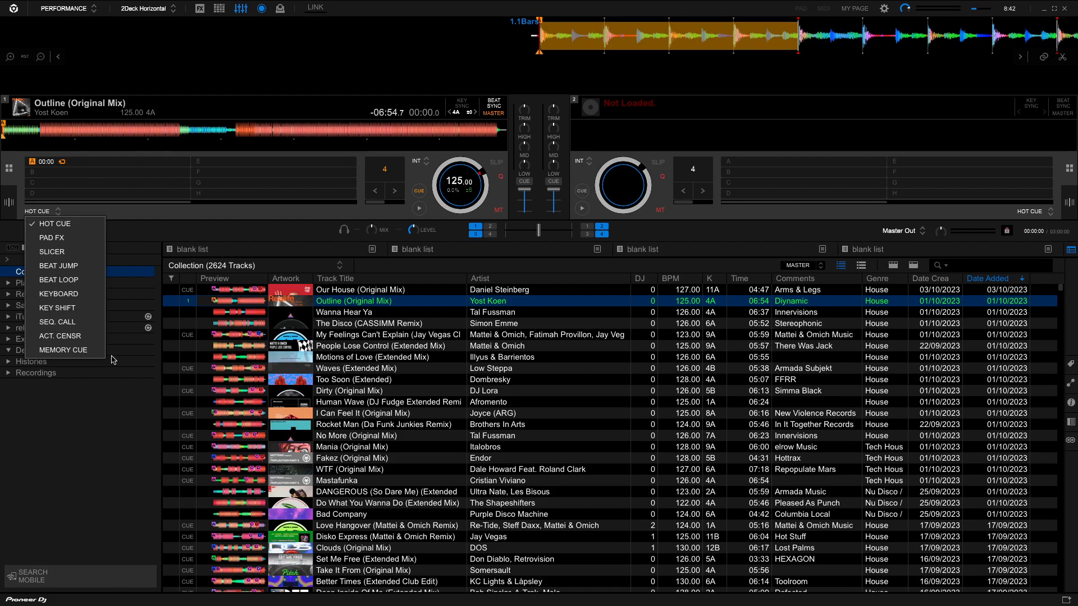
left_click(101, 357)
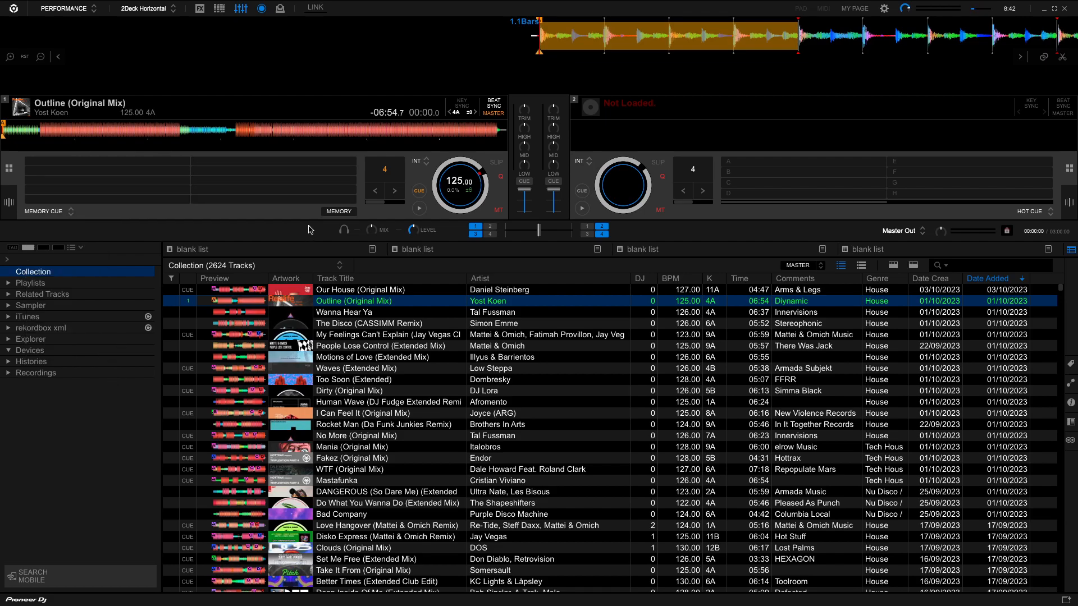
left_click(384, 168)
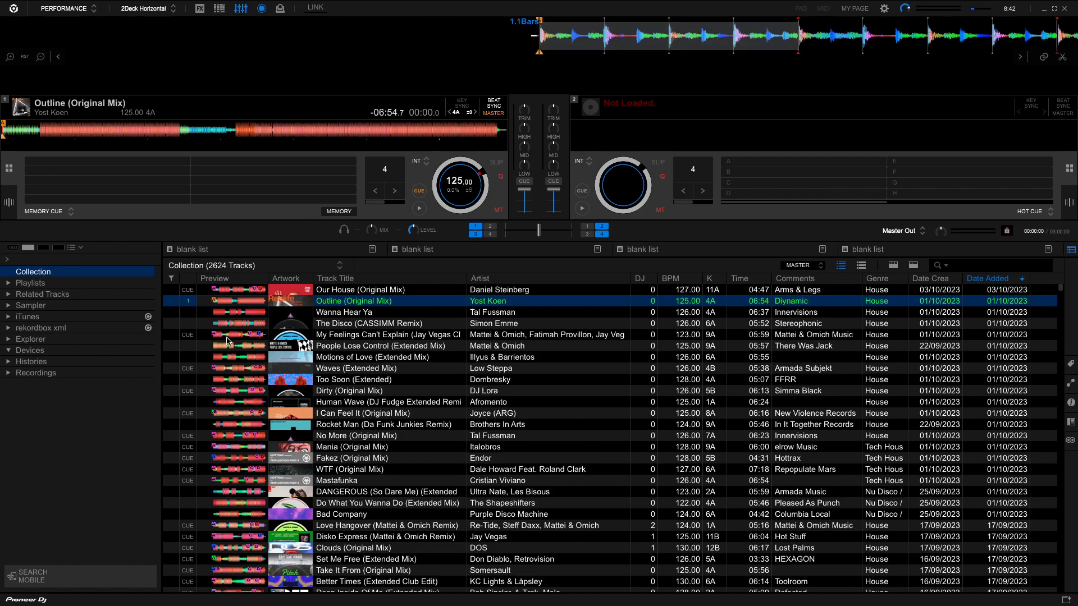
left_click(384, 176)
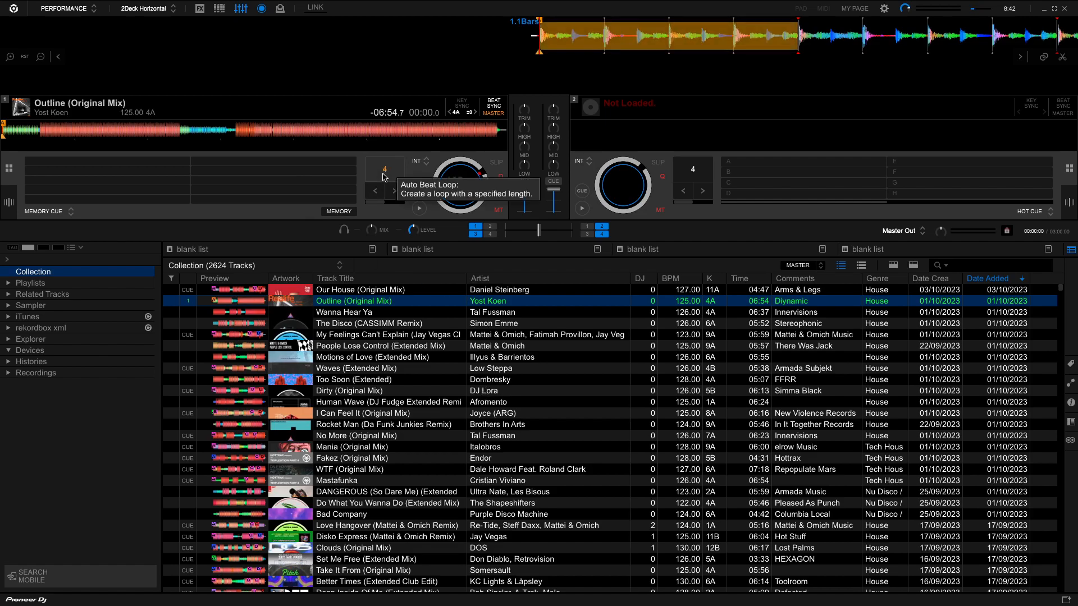
Line up deck 1's playhead exactly with the first beat of the drop at bar 101.1.
left_click_drag(232, 130, 264, 132)
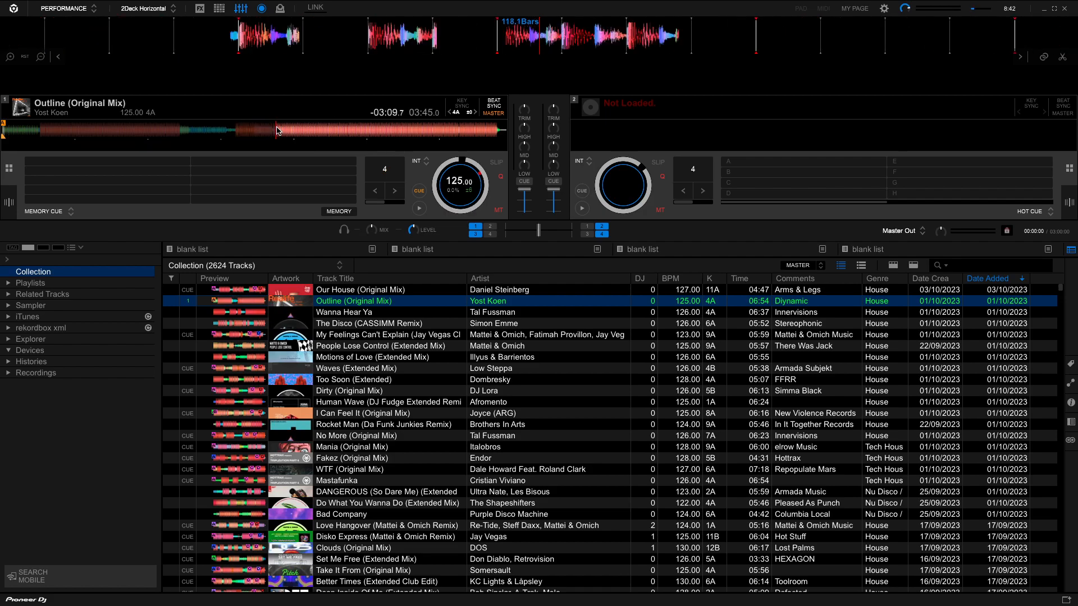
left_click(236, 131)
left_click_drag(758, 29, 848, 32)
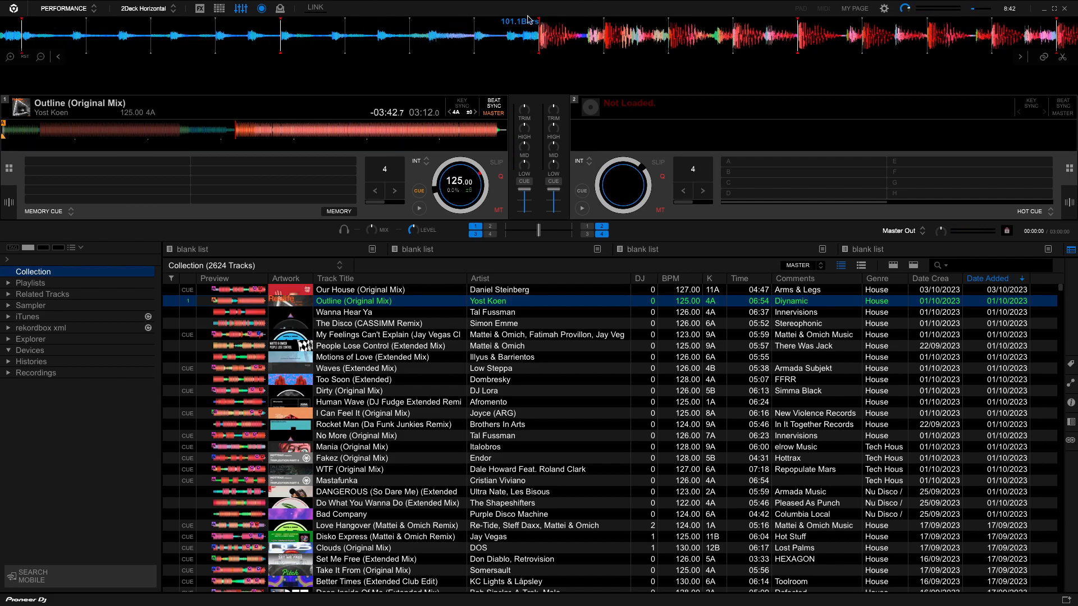
left_click(10, 56)
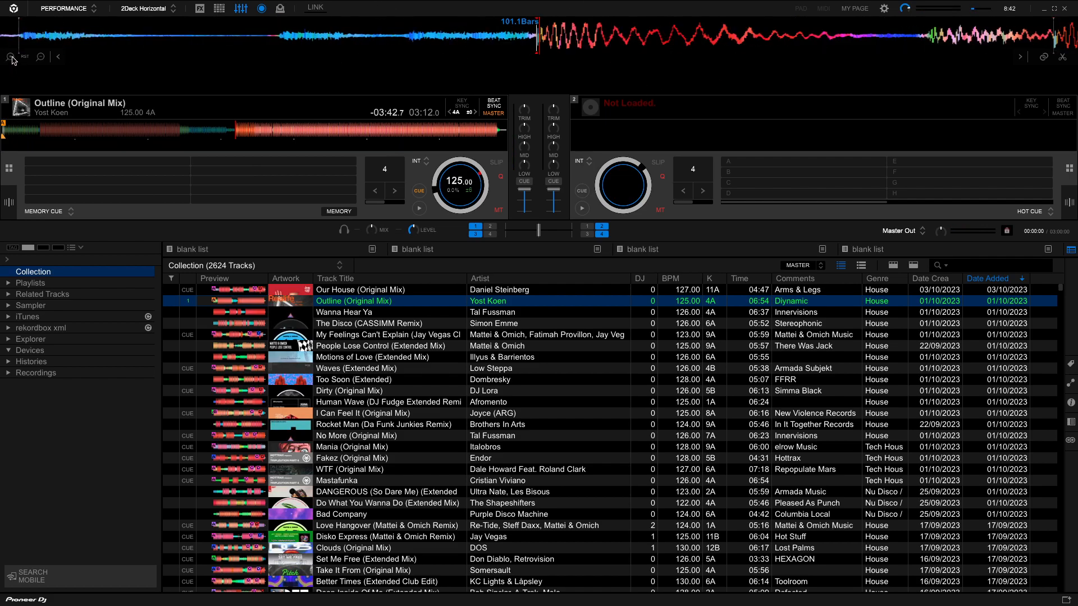
left_click_drag(604, 36, 606, 37)
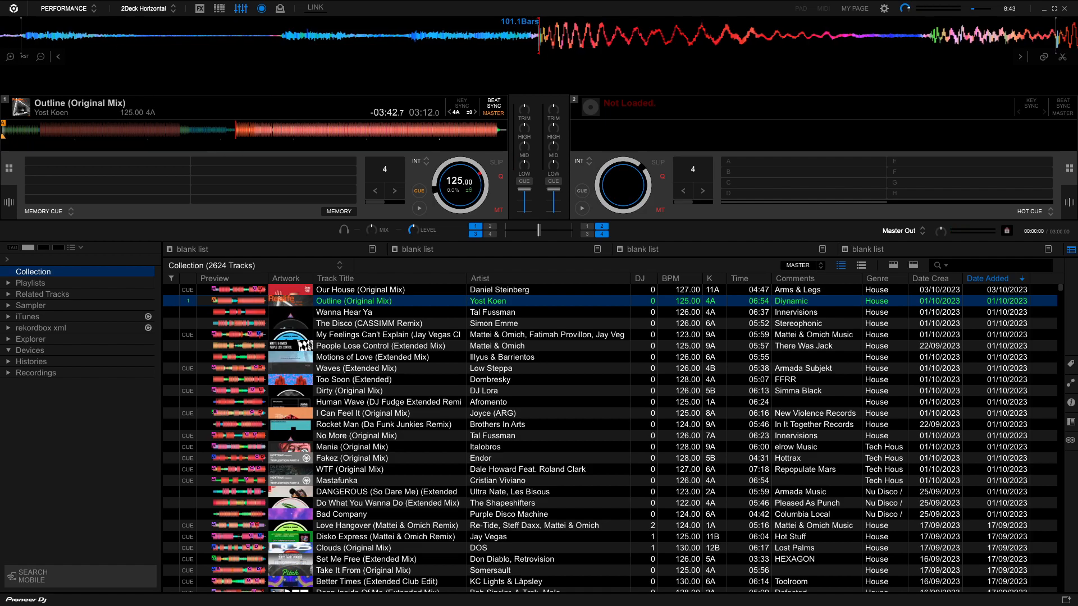
left_click(25, 58)
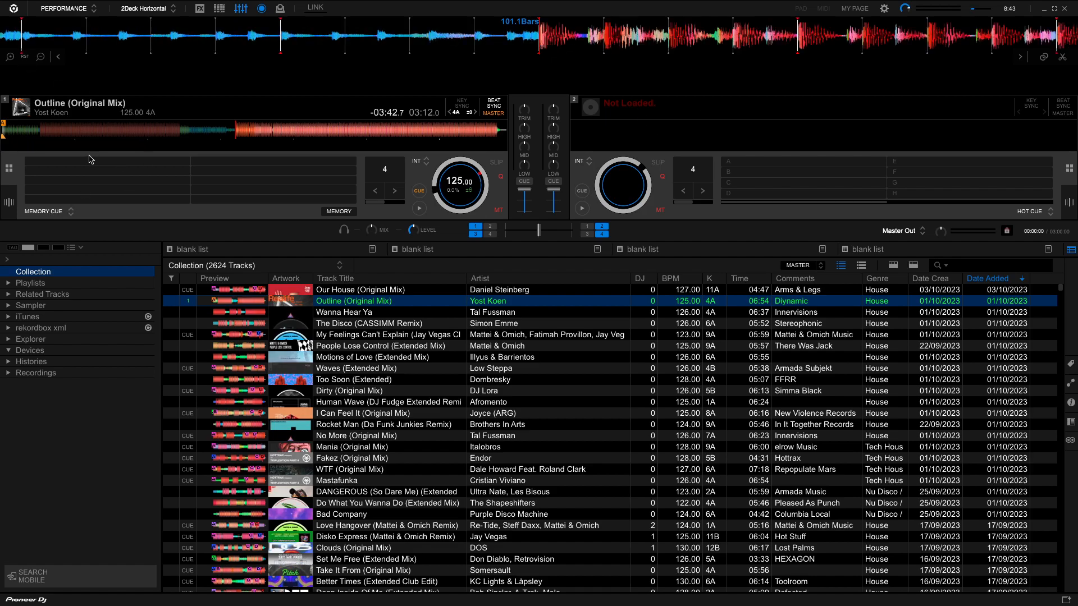
Activate a 4-beat auto beat loop at bar 101.1 on deck 1, play it and pause inside the loop.
left_click(384, 169)
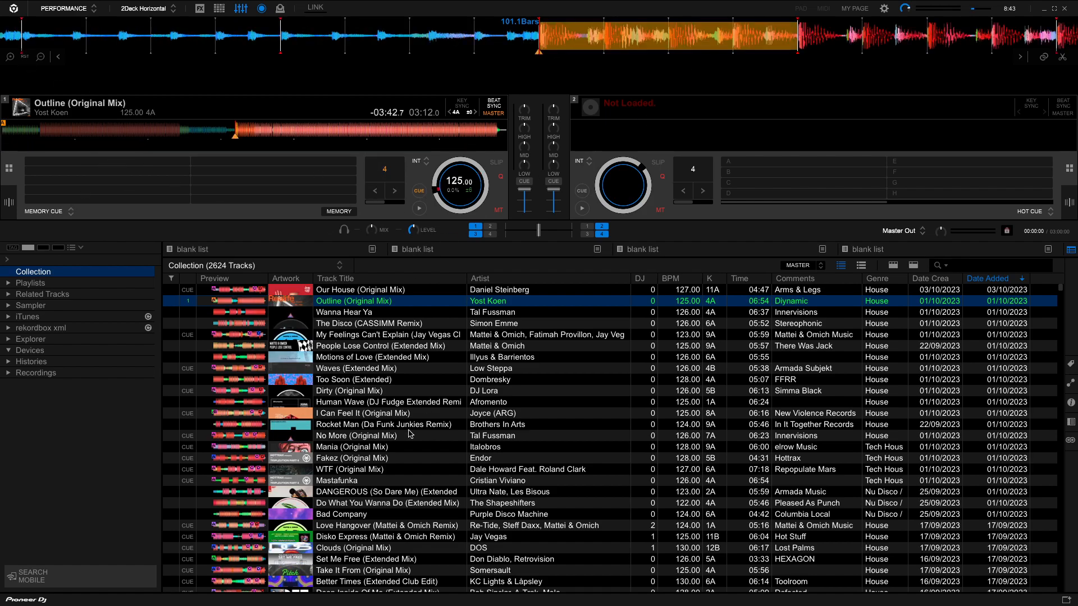
key("z")
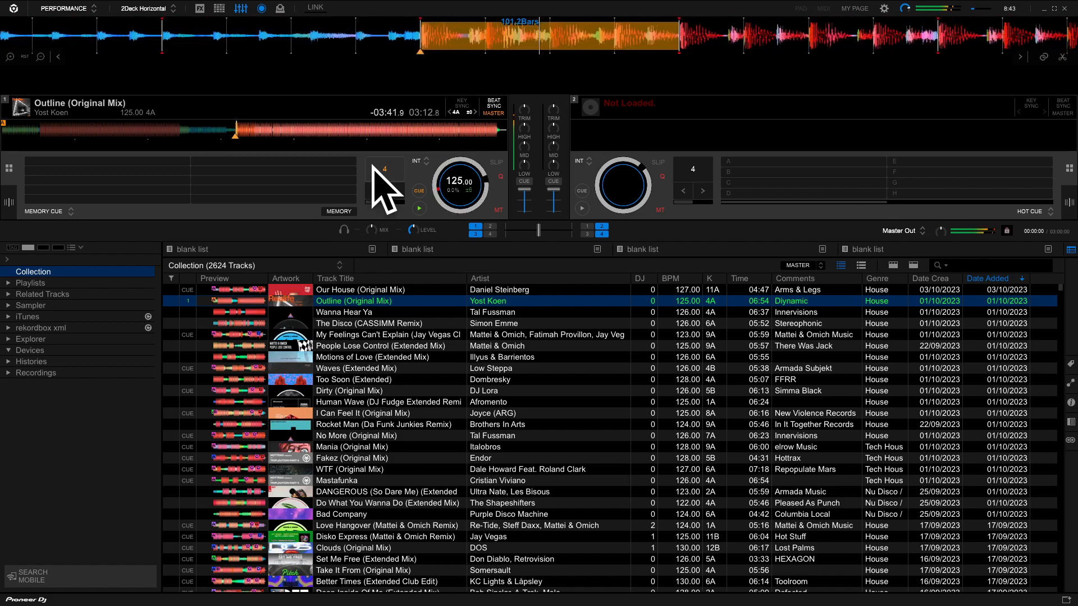
key("space")
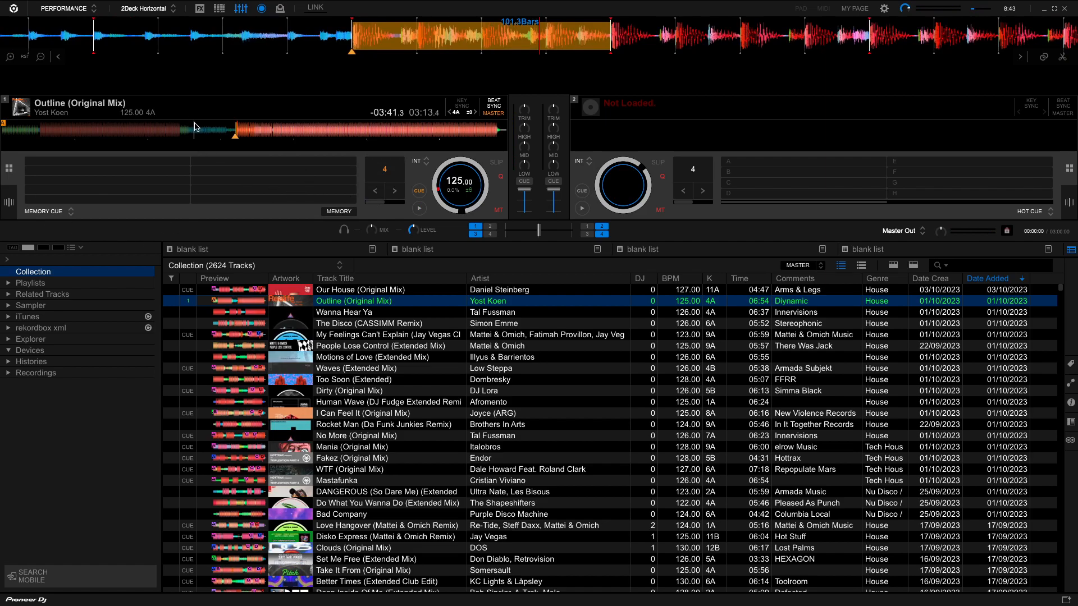
Store deck 1's active 4-beat loop as a memory cue and colour it green.
left_click(339, 211)
right_click(31, 163)
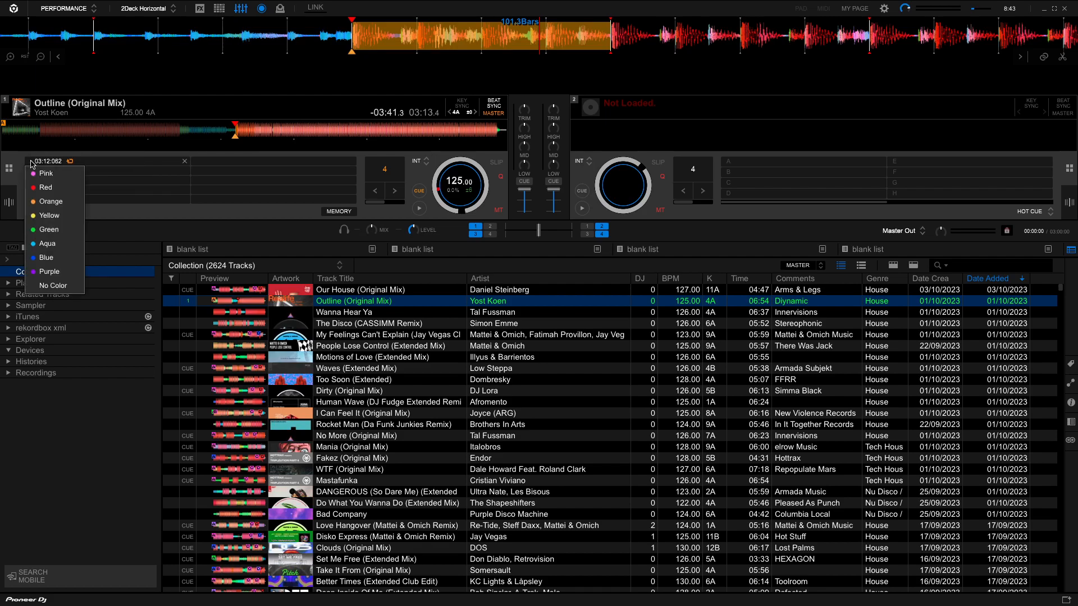
left_click(58, 231)
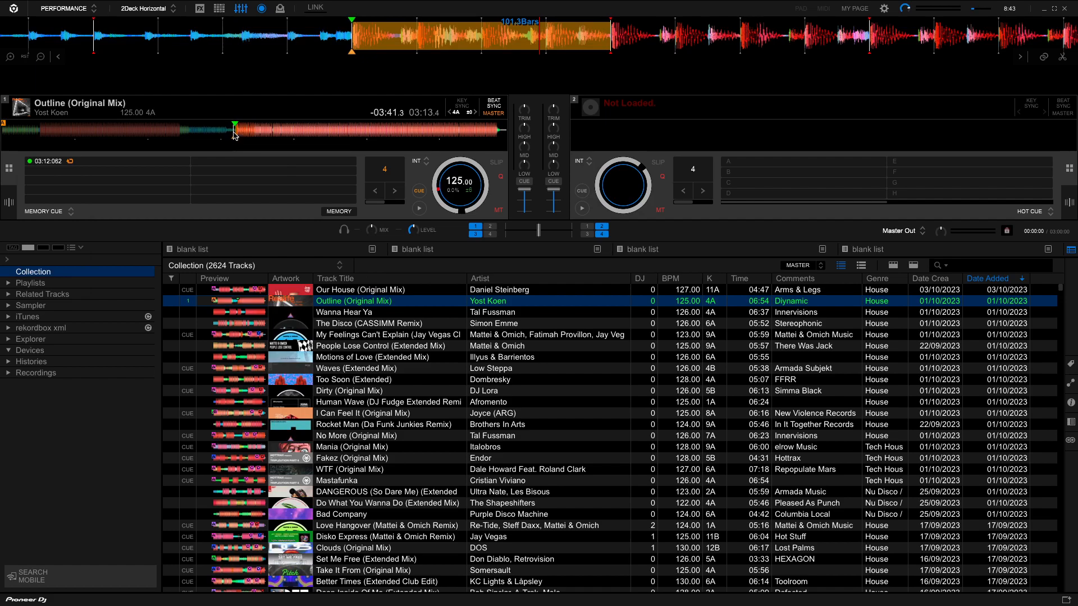
Recall the green memory loop and name it "Help Me".
left_click(54, 163)
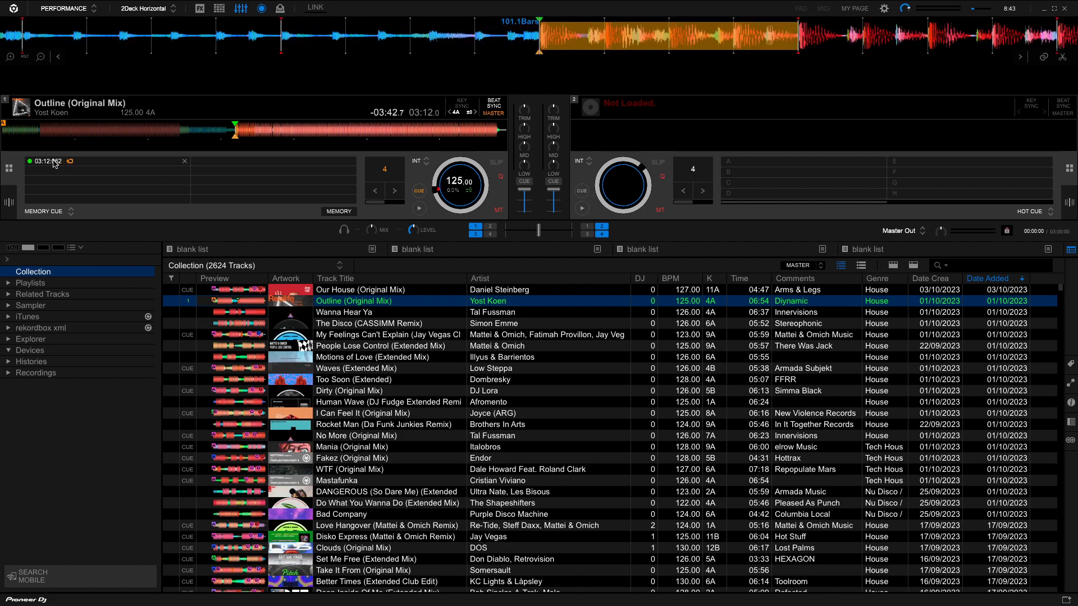
left_click(54, 162)
key("Return")
Set the Help Me memory loop as an active loop and play deck 1 into it from a point before its start.
left_click(223, 135)
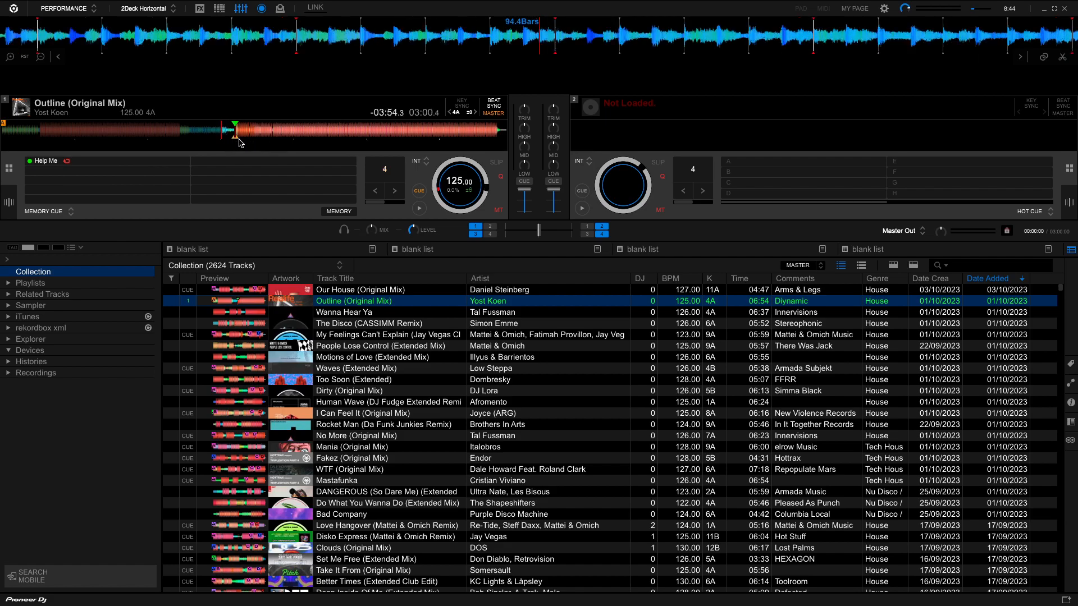
left_click_drag(1042, 49, 283, 70)
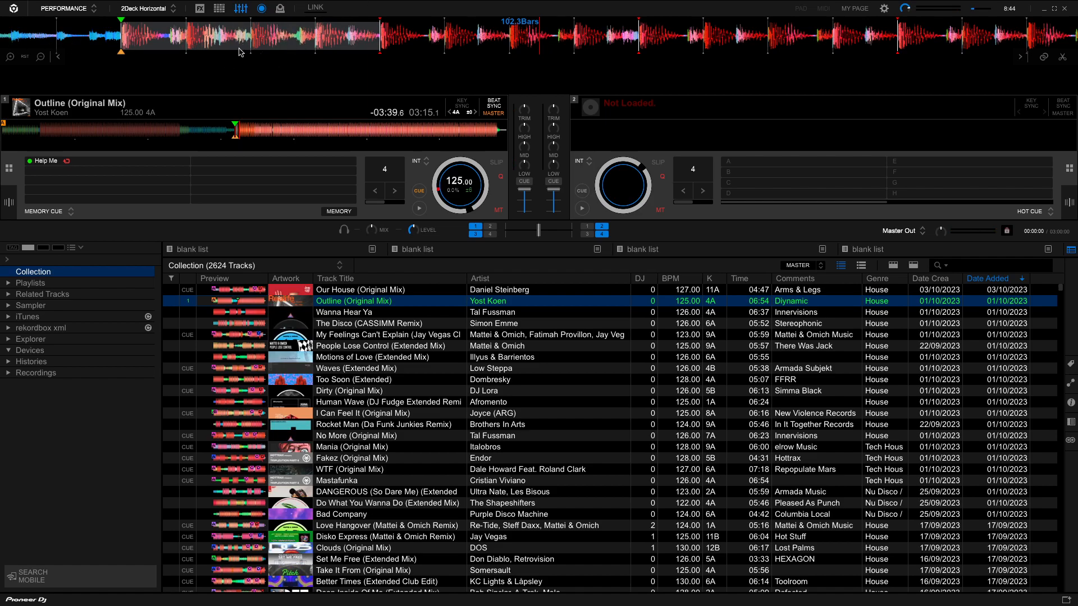
left_click(42, 48)
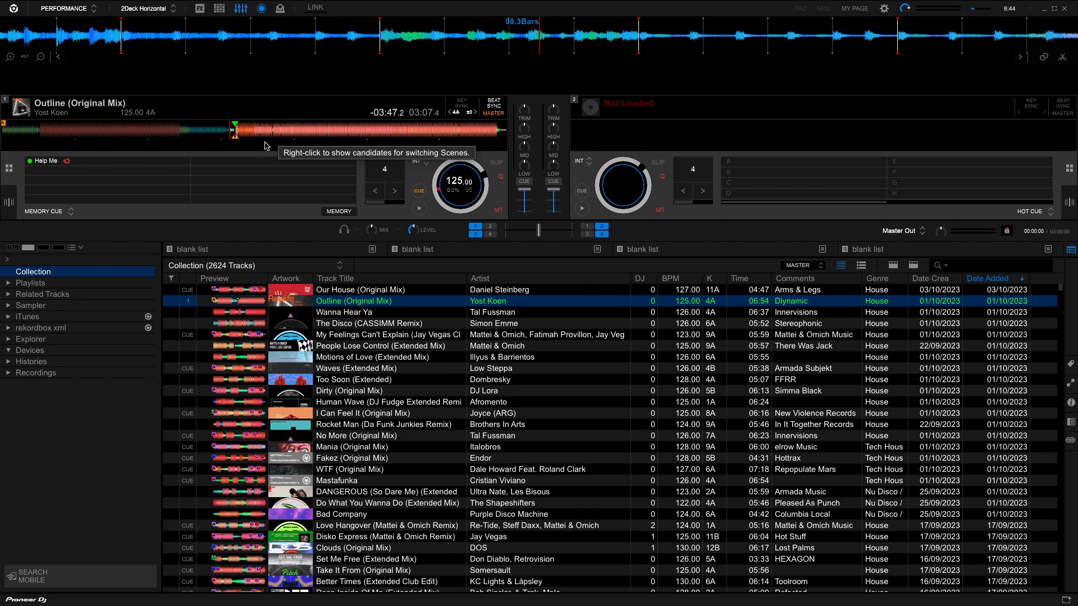
key("space")
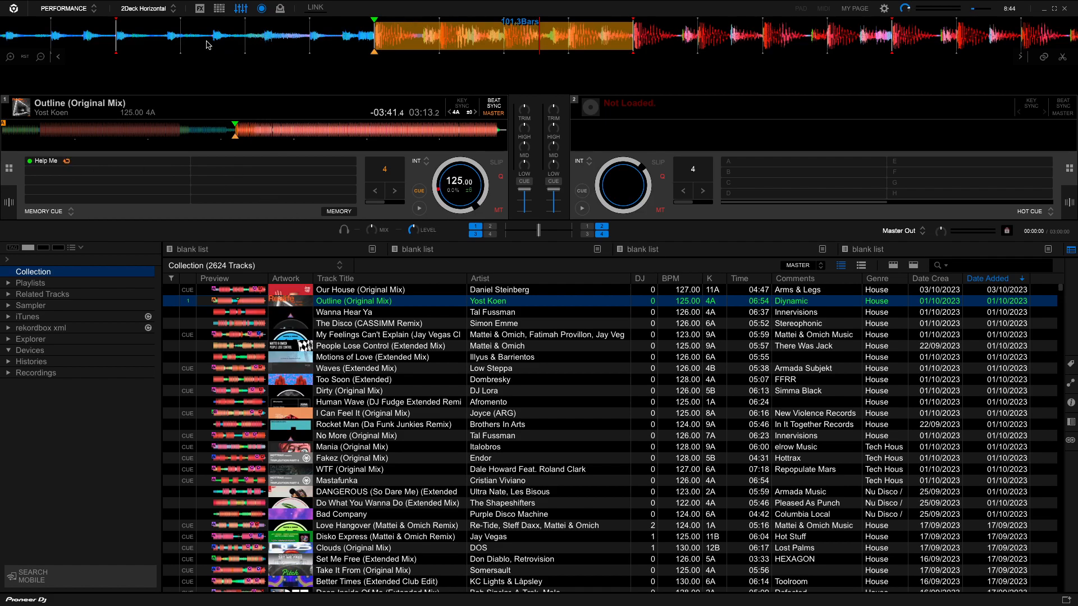
Play deck 1 from before the Help Me loop past its end without active loop, and pause.
left_click_drag(218, 45, 965, 38)
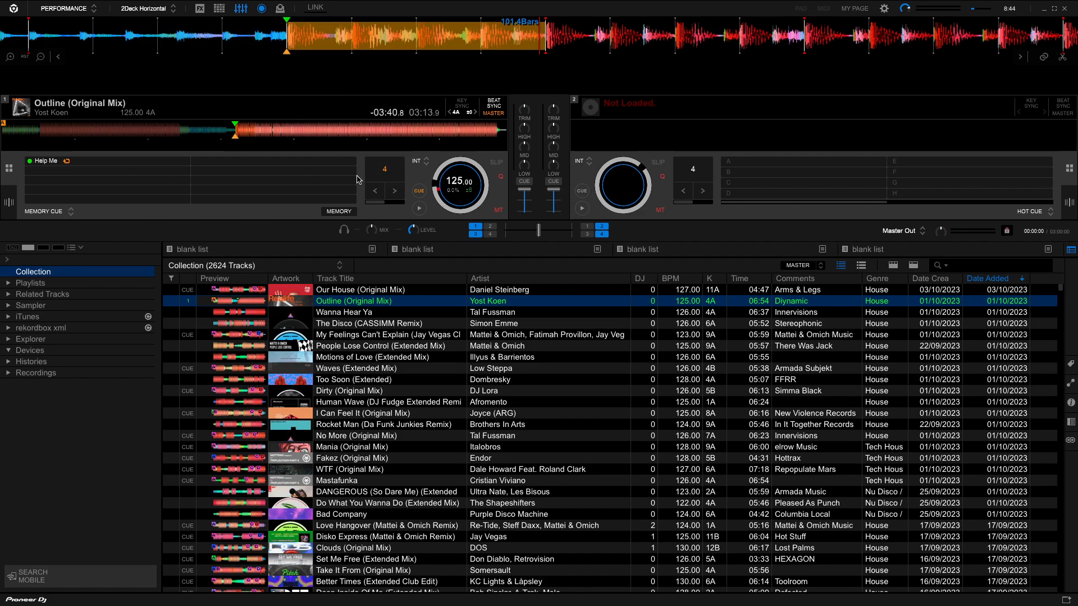
left_click_drag(241, 35, 966, 38)
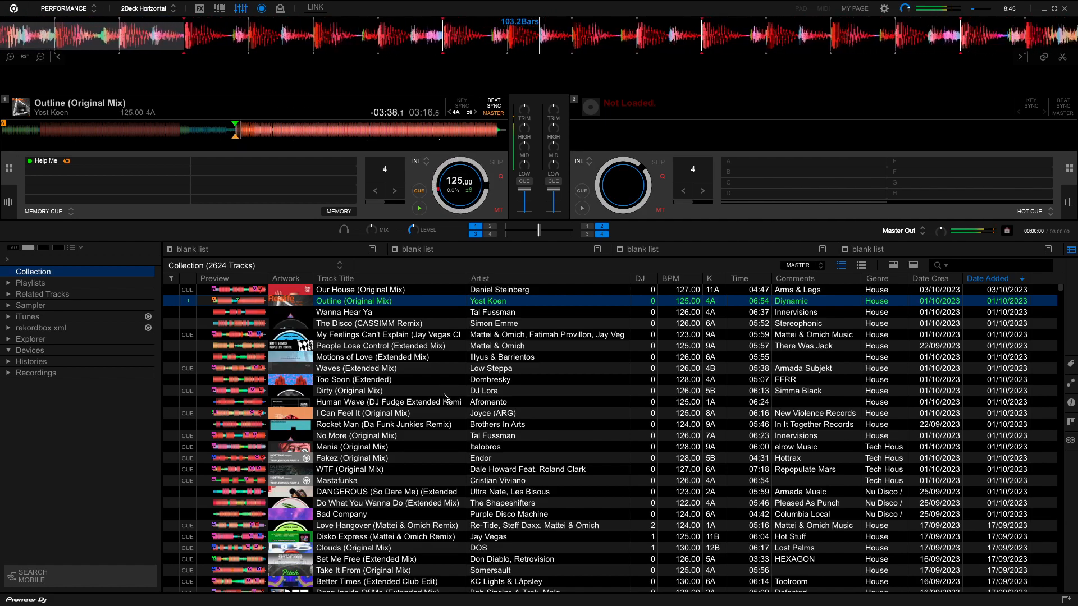
key("z")
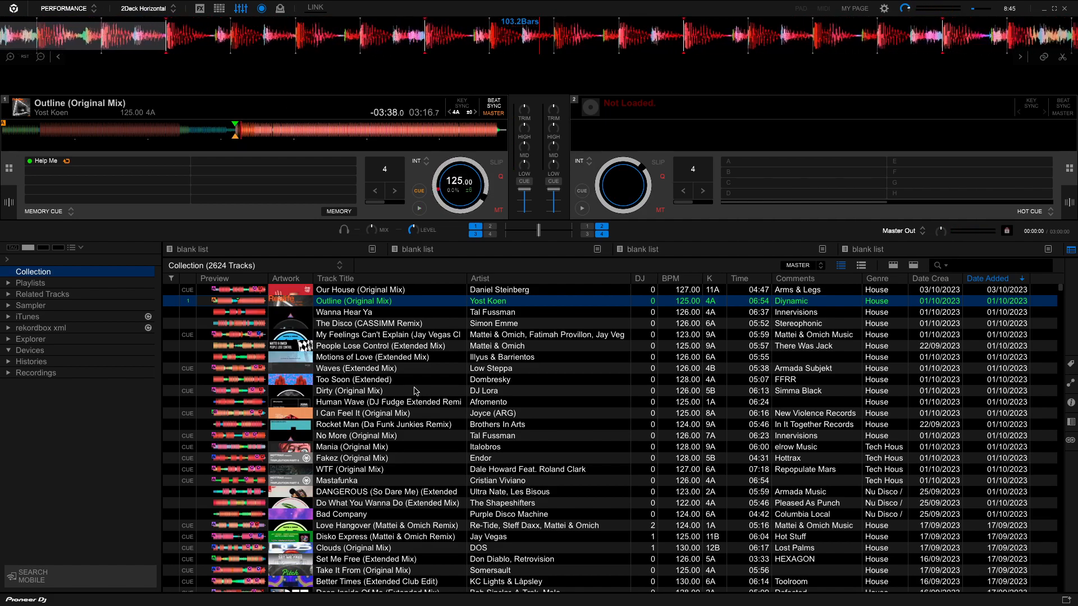
Move deck 1's playhead to just before Help Me, make it an active loop again and play into it.
left_click_drag(272, 41, 1066, 35)
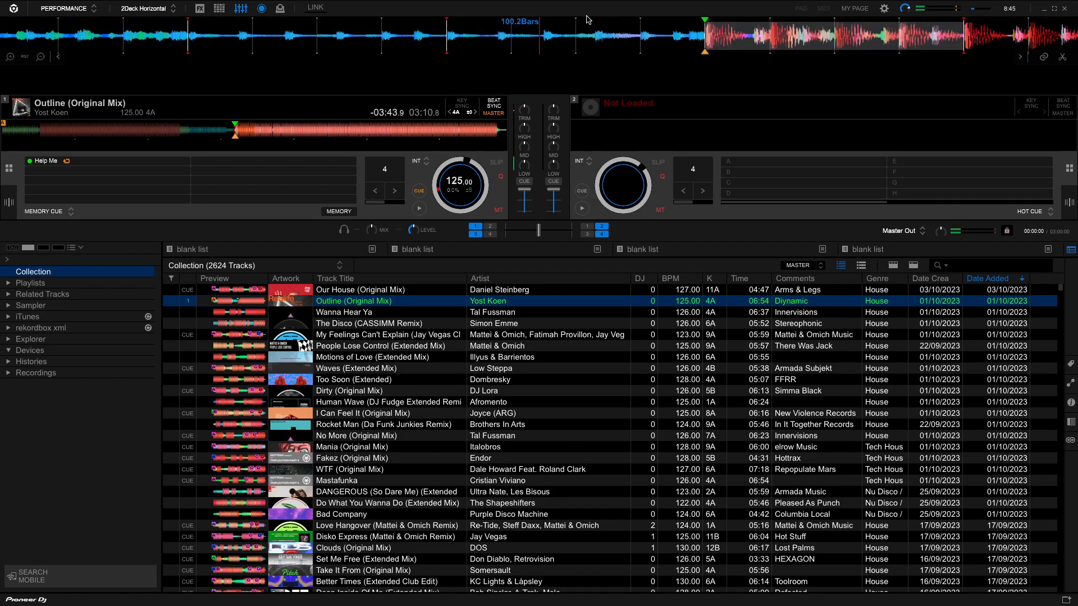
mouse_move(307, 42)
left_mouse_down()
mouse_move(502, 40)
mouse_move(426, 53)
left_mouse_up()
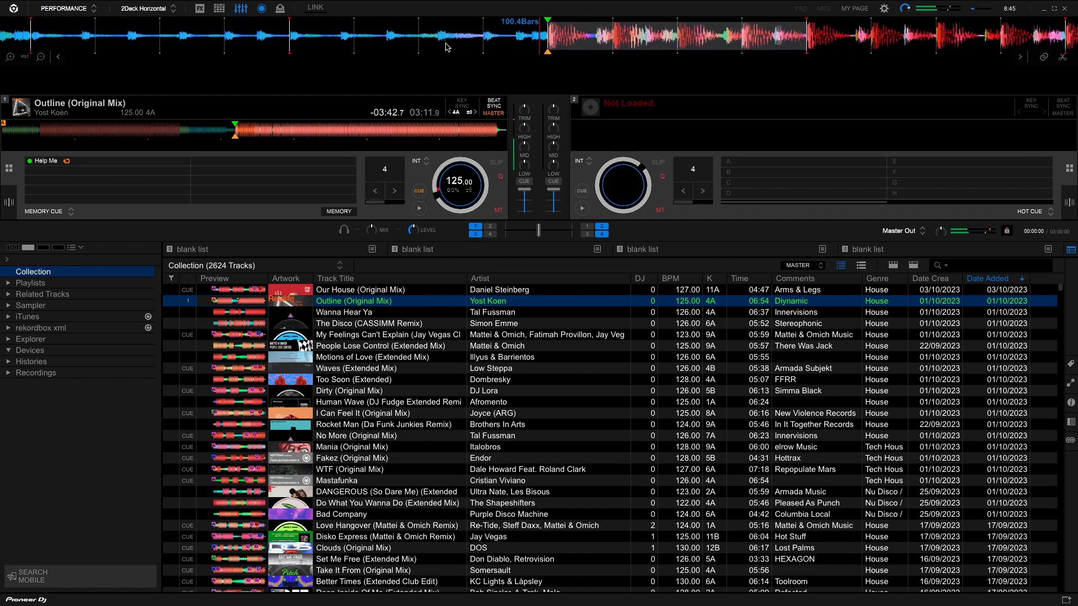
left_click(66, 162)
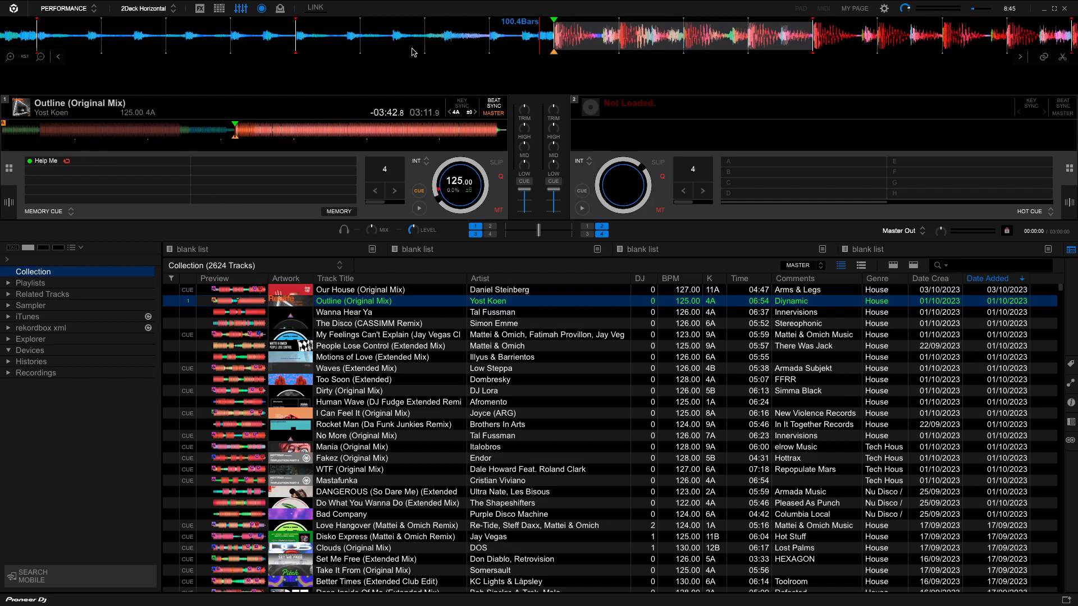
key("space")
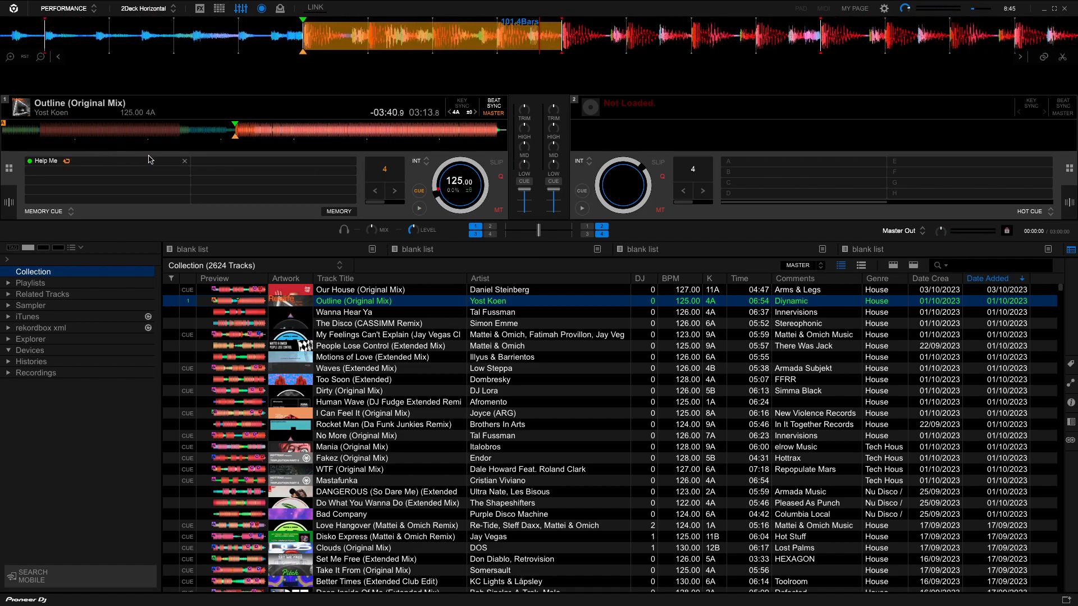
Delete the Help Me memory cue and move deck 1's playhead to the first beat of bar 149.
left_click(185, 163)
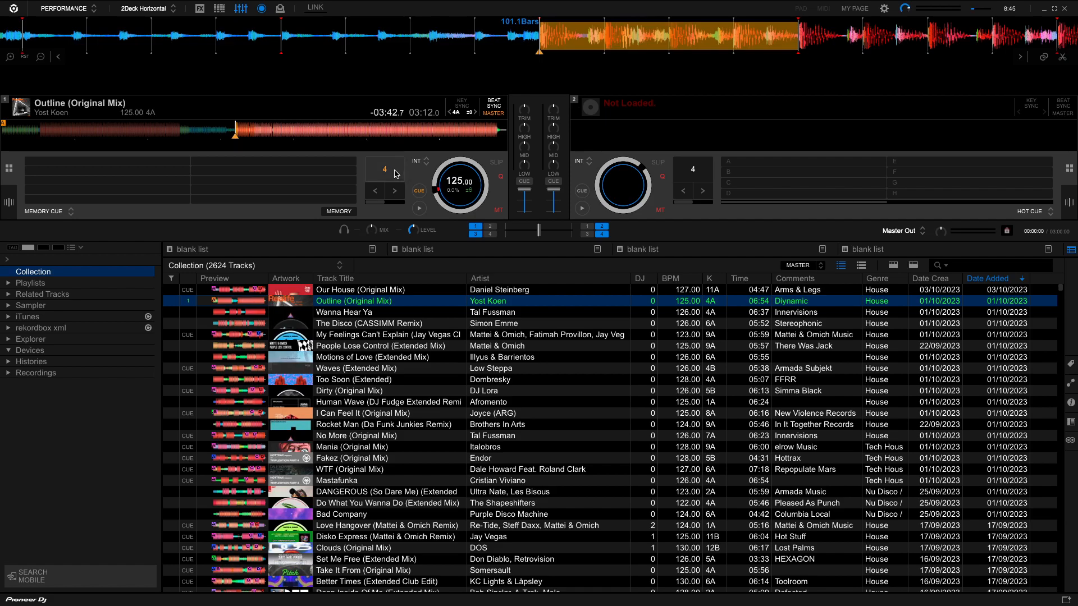
left_click(346, 140)
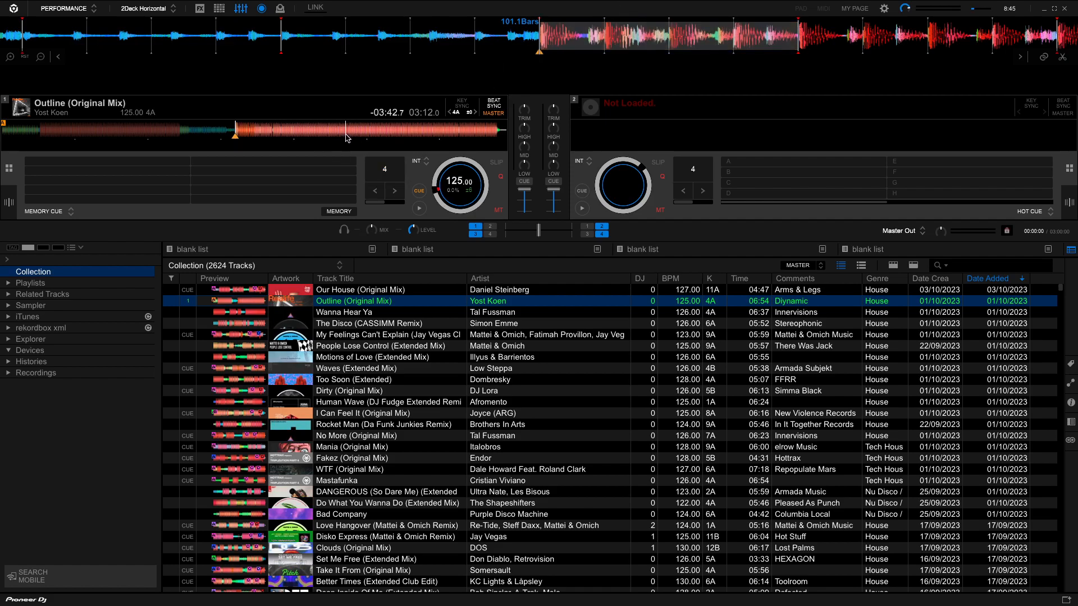
key("space")
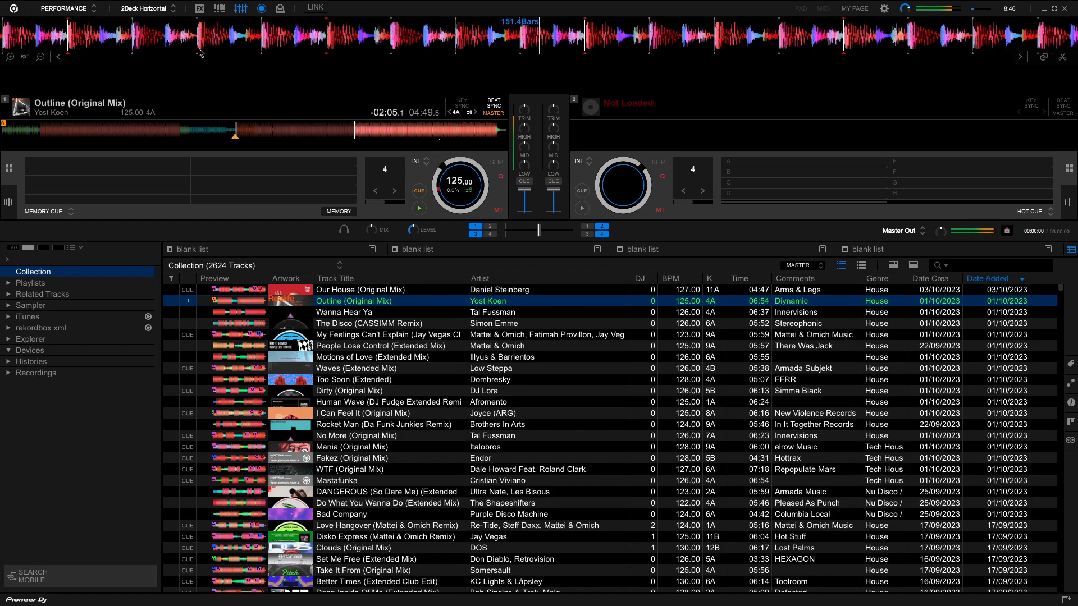
left_click_drag(202, 44, 298, 45)
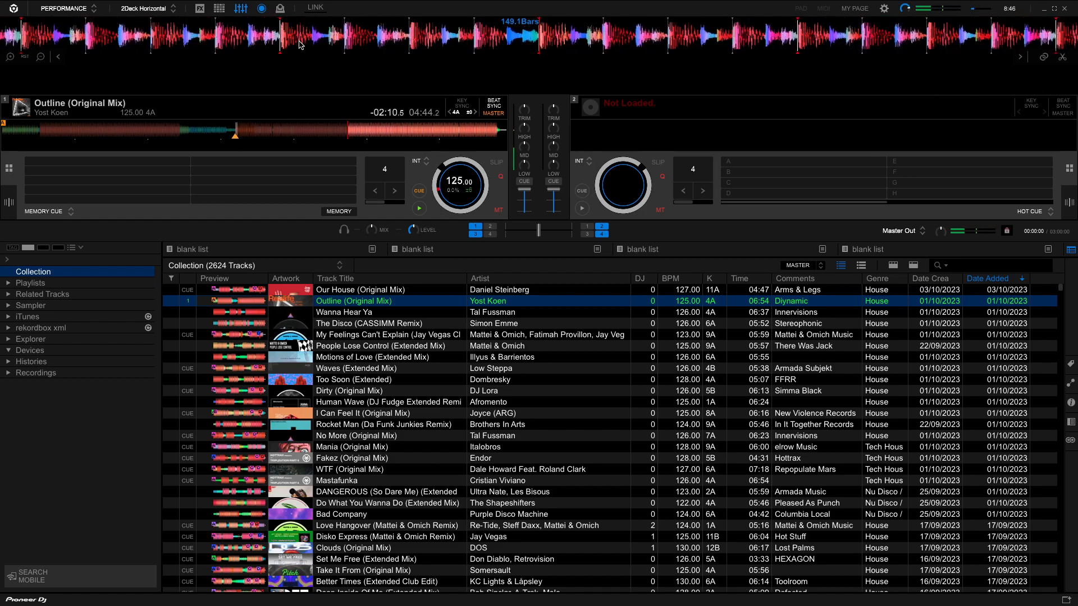
Start a 4-beat loop at bar 149.1 on deck 1, double it to 16 beats and pause playback.
left_click(392, 182)
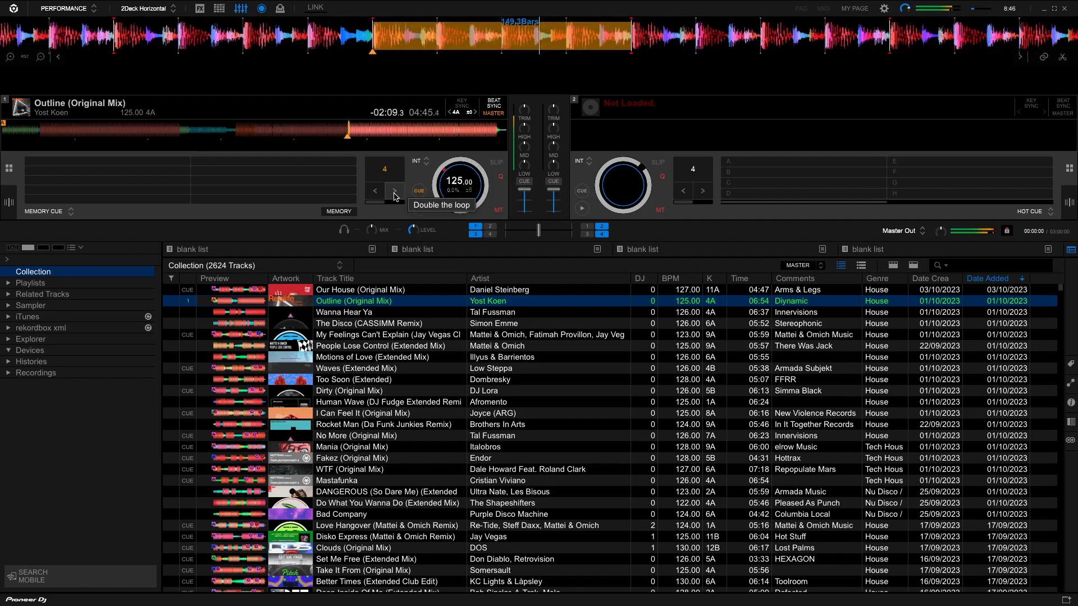
left_click(395, 194)
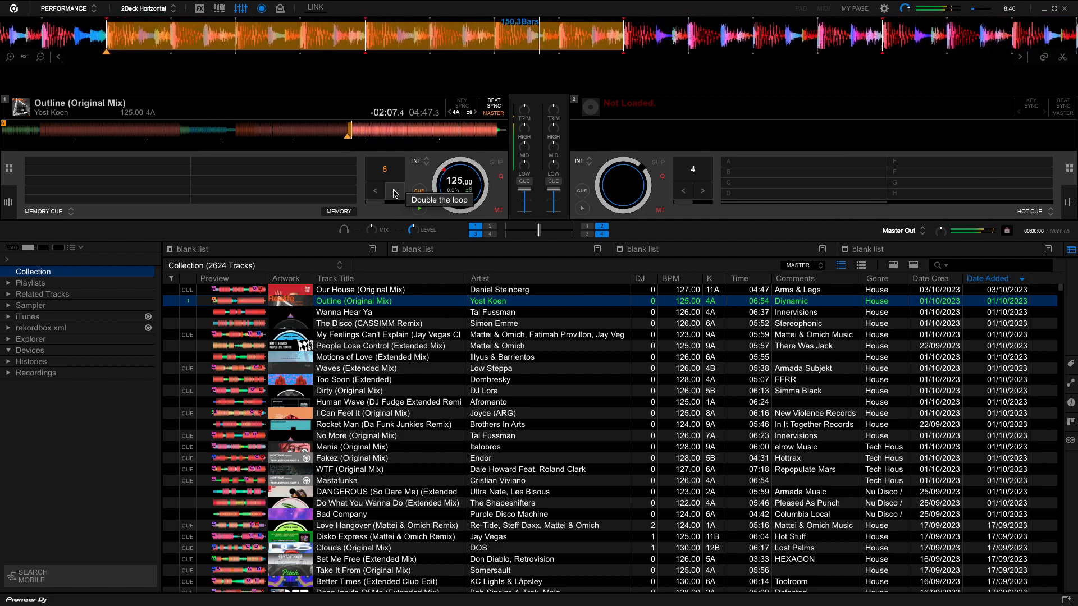
left_click(395, 194)
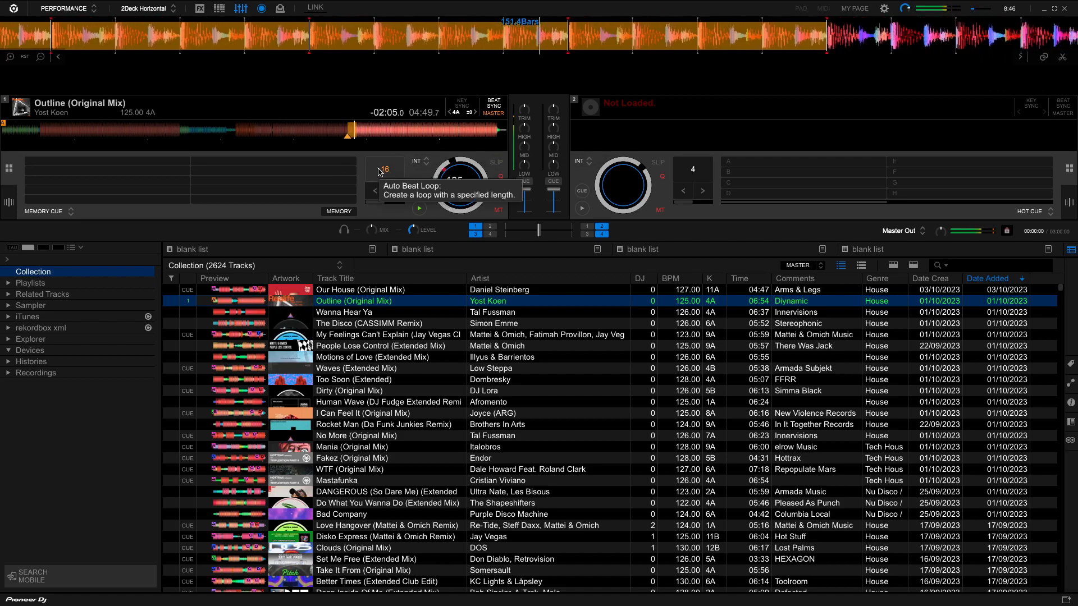
key("space")
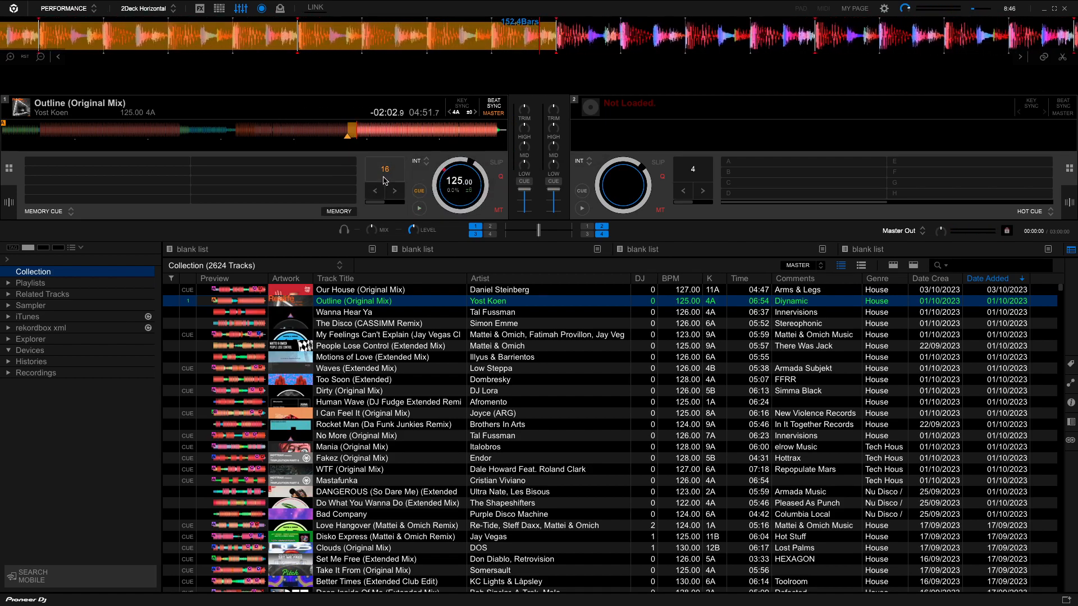
Store the 16-beat loop as a green memory cue and set it as an active loop.
left_click(339, 212)
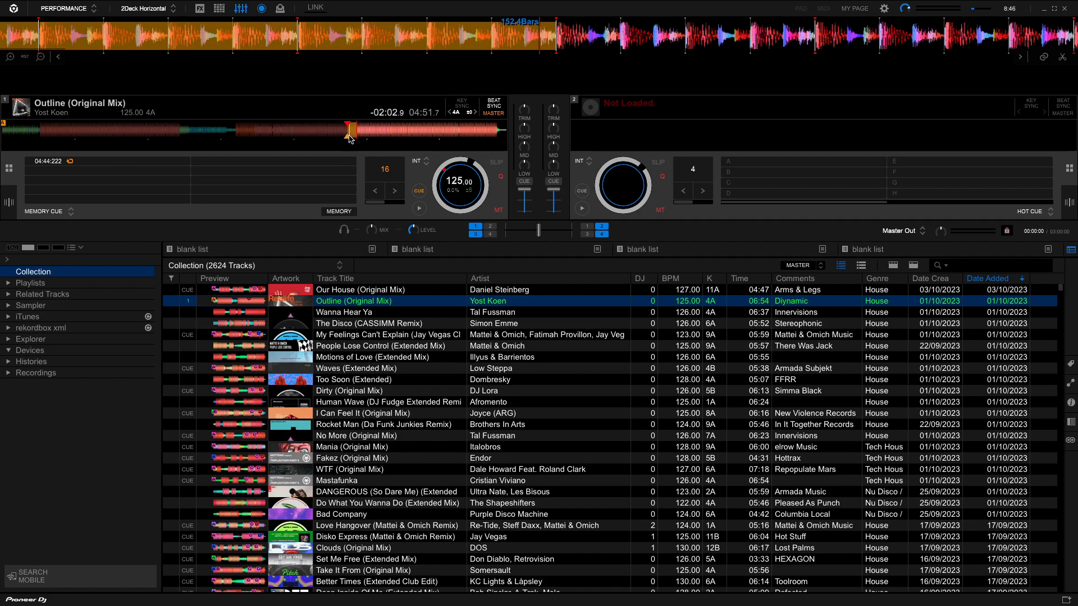
left_click(33, 163)
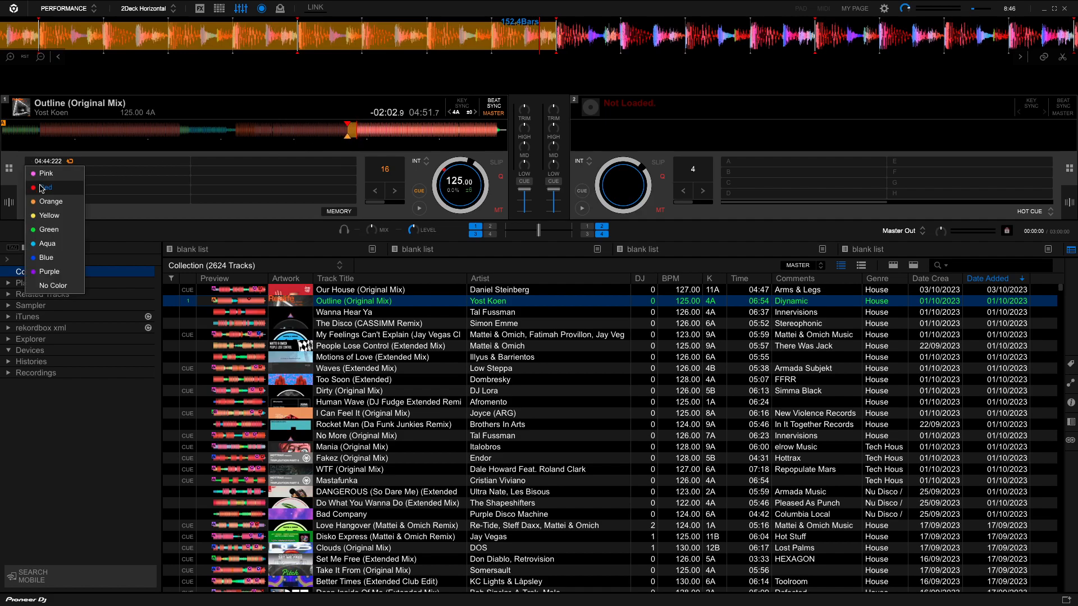
left_click(53, 232)
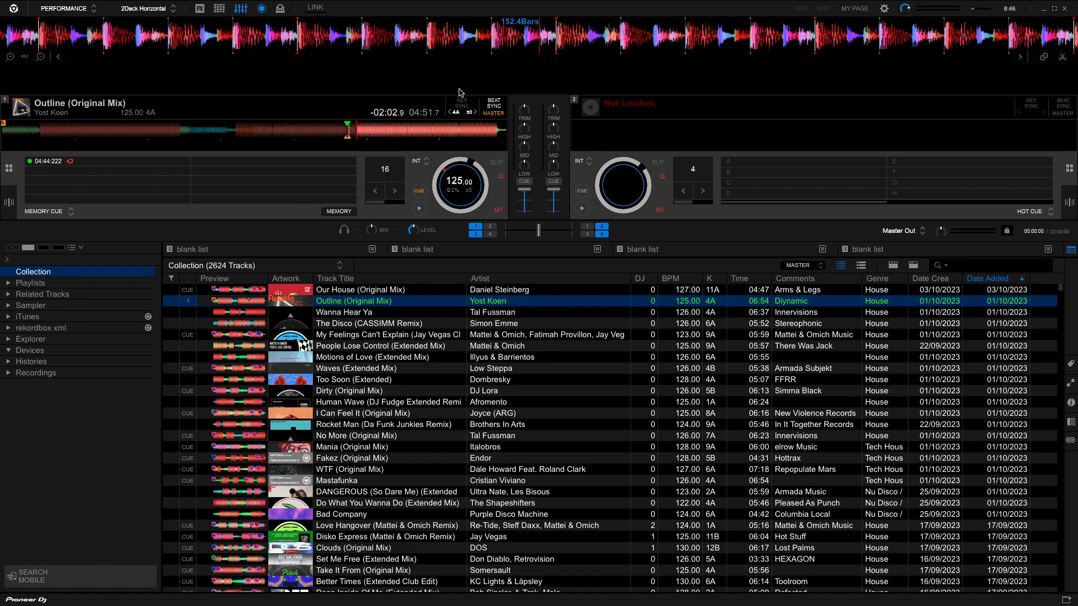
Move deck 1's playhead ahead of the stored 16-beat active loop and play into it.
left_click(349, 142)
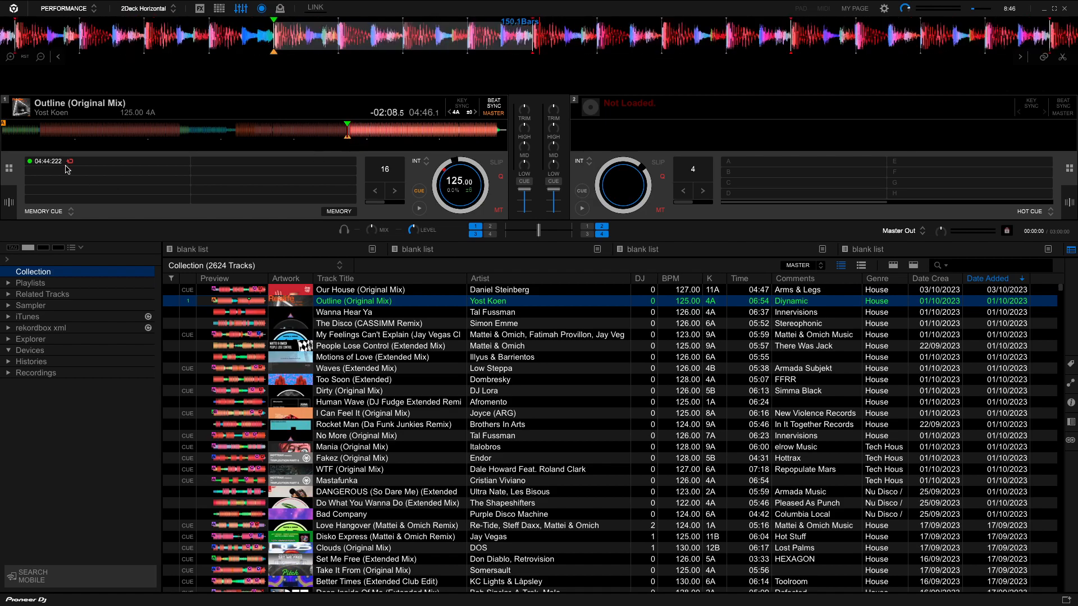
left_click(337, 138)
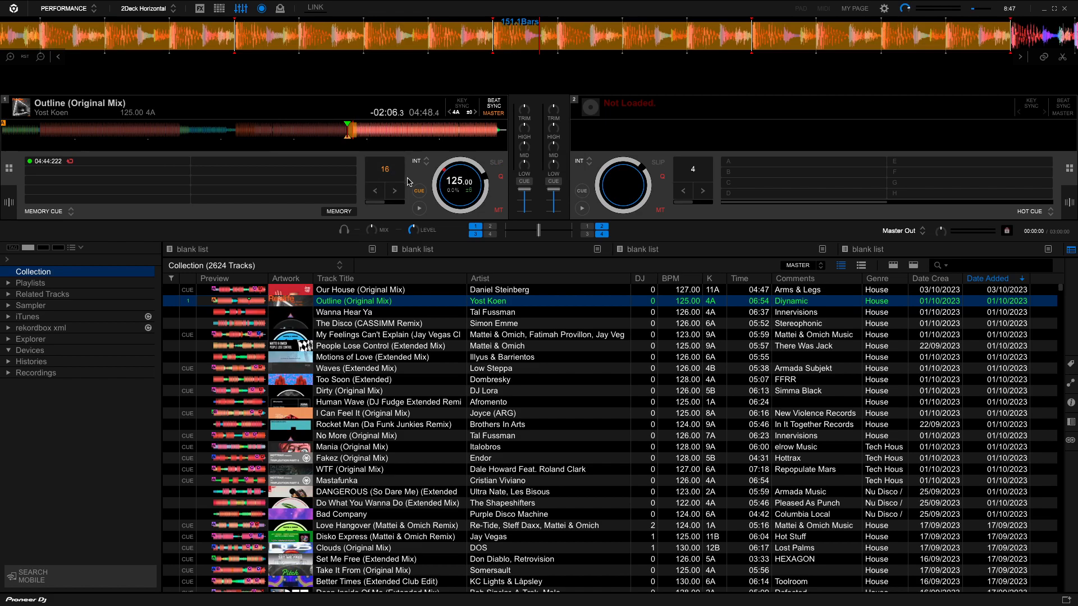
Change the length of deck 1's loop at bar 149.1 to 32 beats and keep the loop running.
left_click(398, 191)
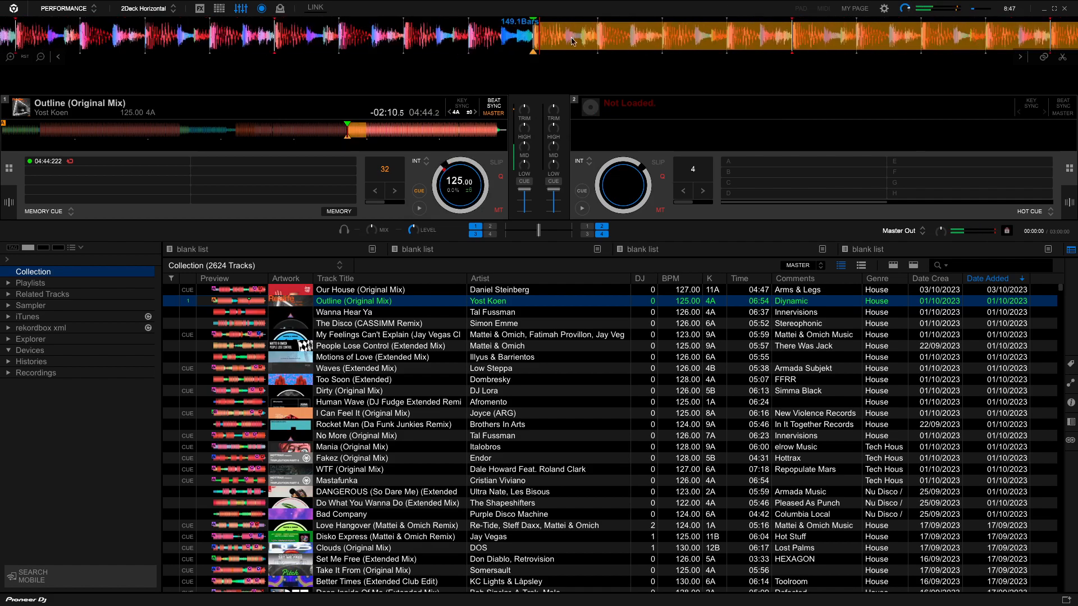
left_click(370, 177)
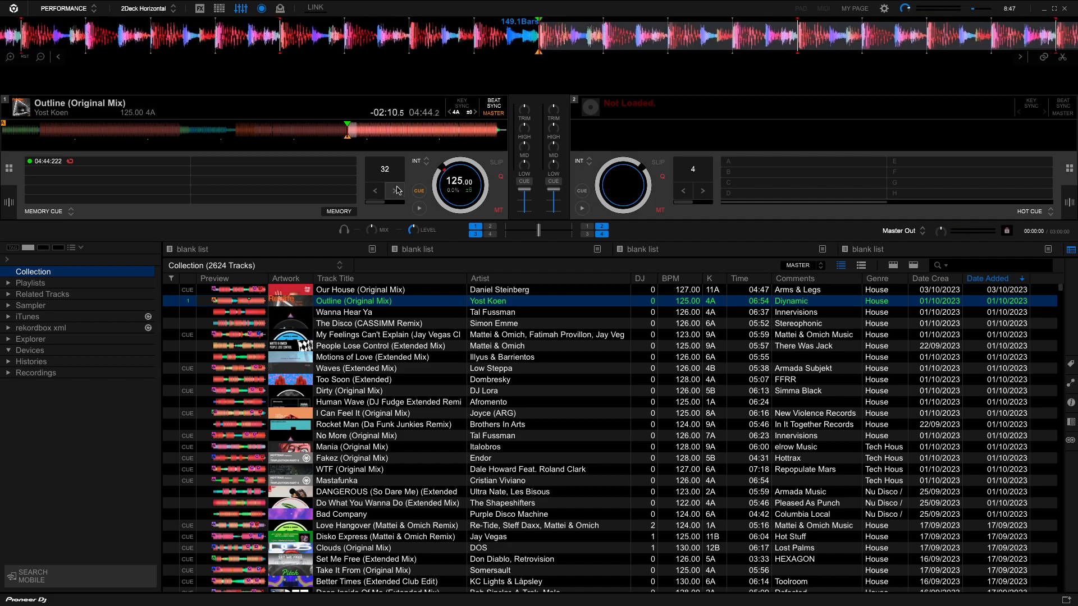
left_click(383, 192)
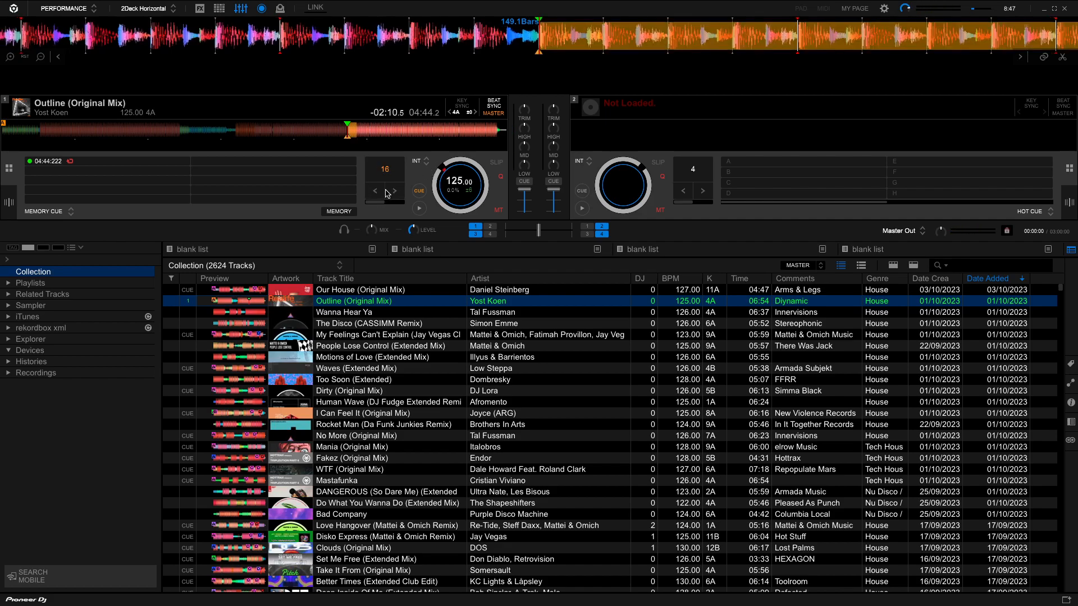
left_click(396, 191)
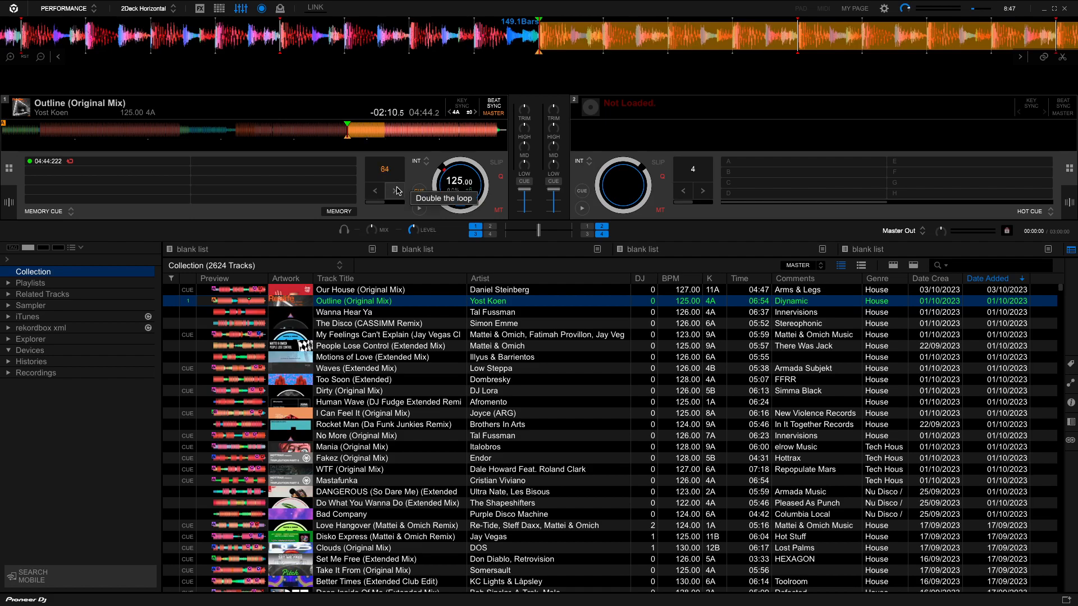
left_click(386, 191)
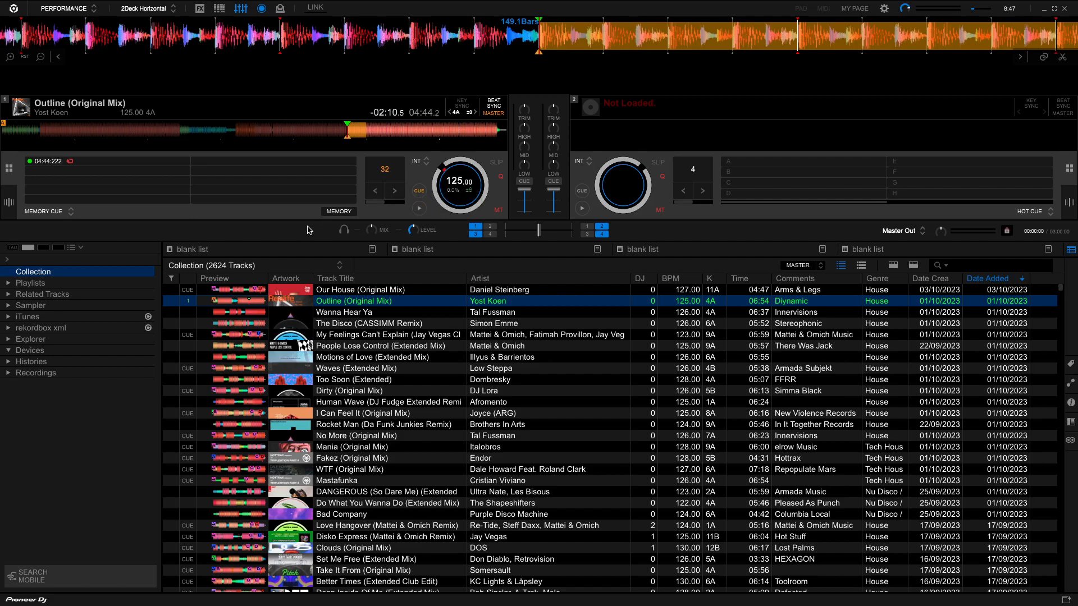
Replace the stored 16-beat memory loop with the 32-beat loop as an active loop and colour it pink.
left_click(339, 211)
left_click(185, 161)
left_click(32, 162)
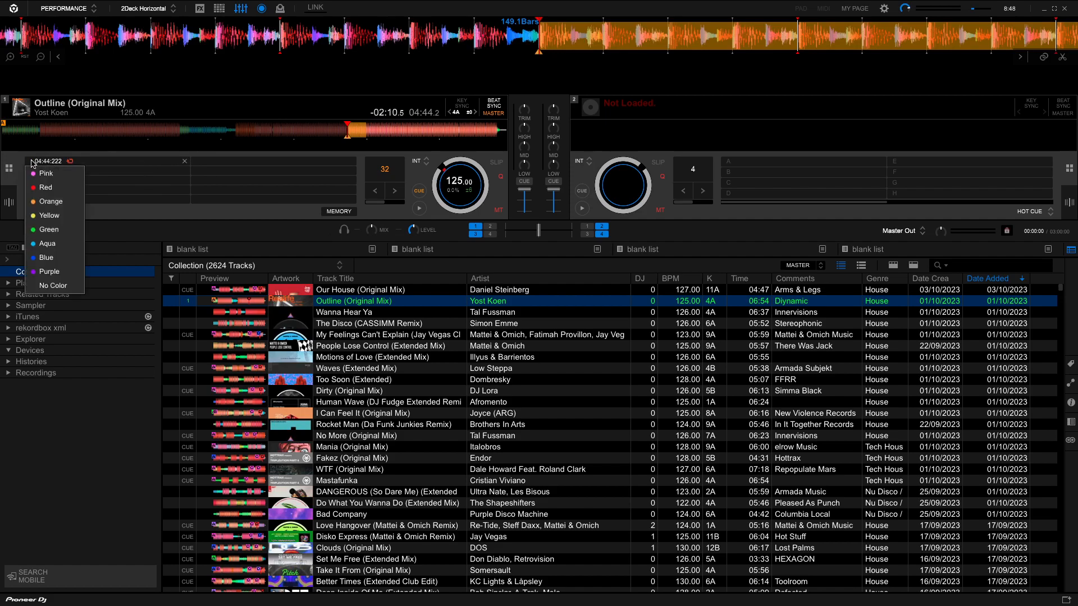
left_click(35, 173)
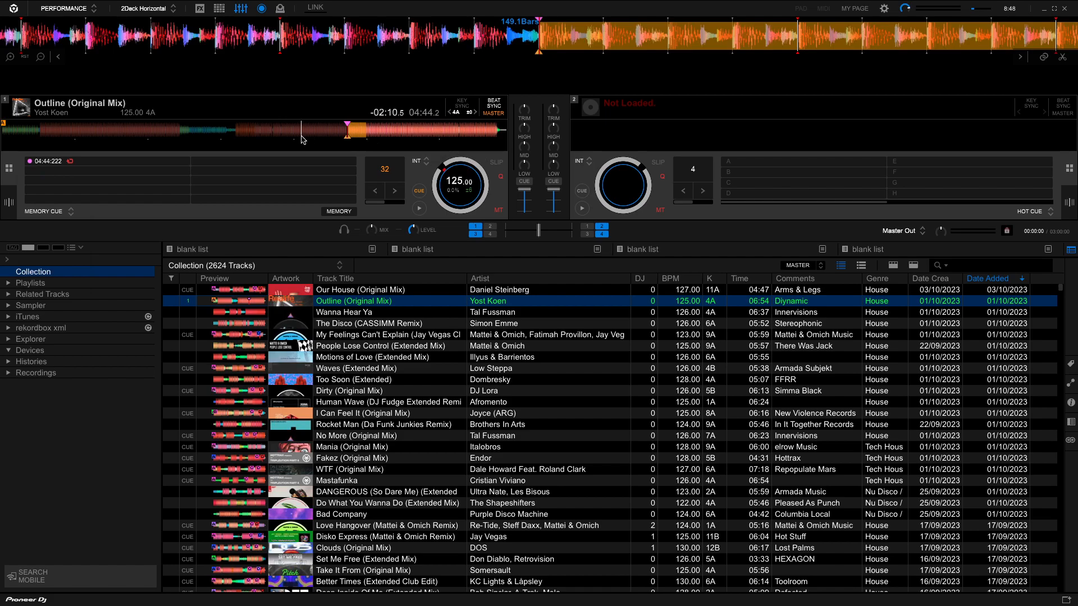
Exit the 32-beat loop and play deck 1 from ahead of bar 149 into the stored active loop.
left_click(393, 175)
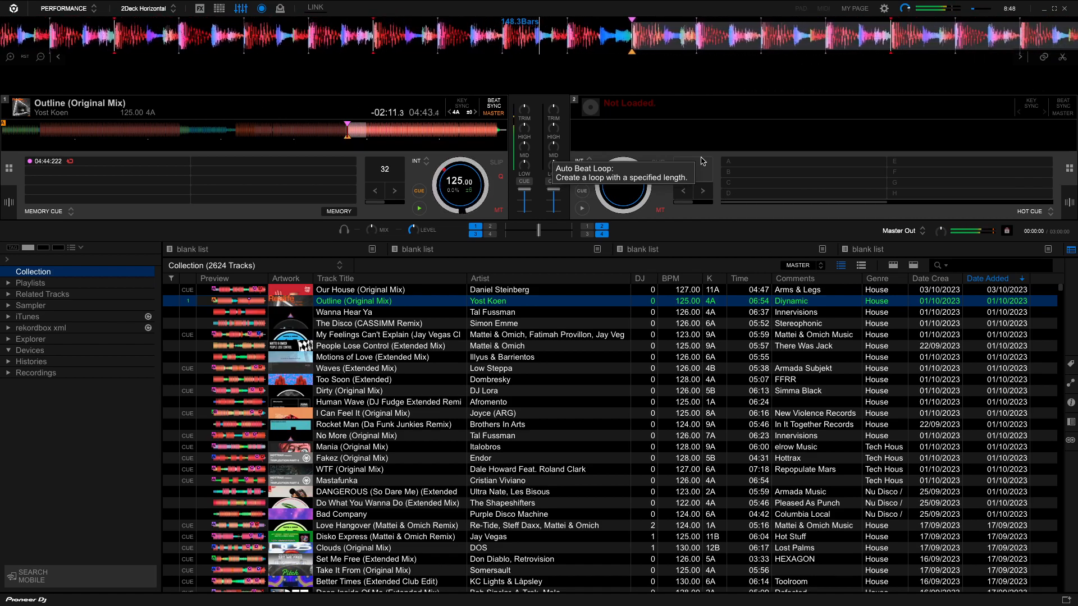
key("l")
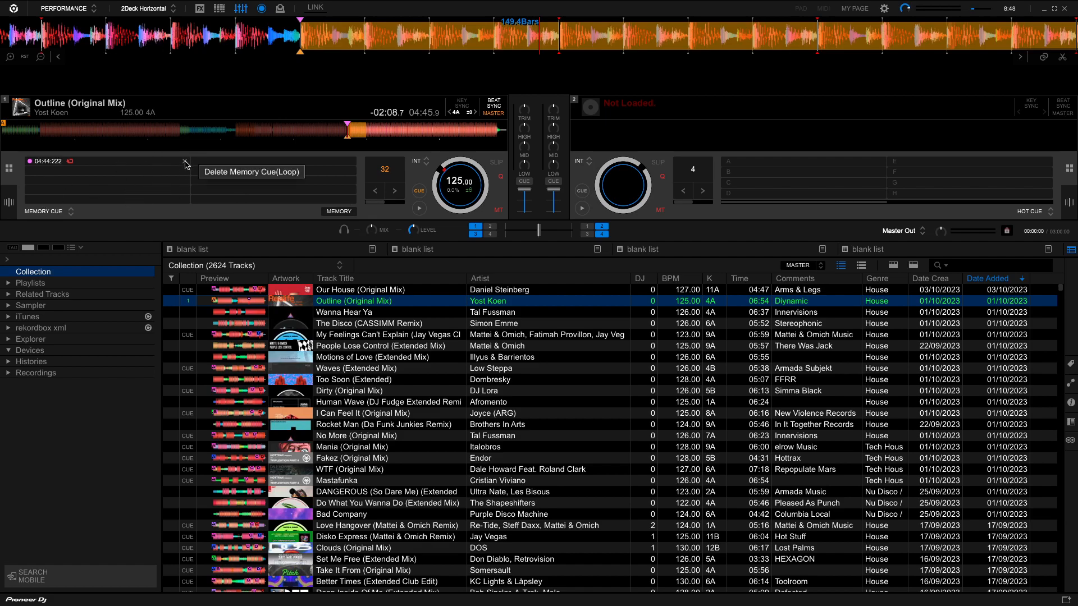
Delete the pink memory loop, exit the running loop and reduce deck 1's loop length to 8 beats.
left_click(184, 163)
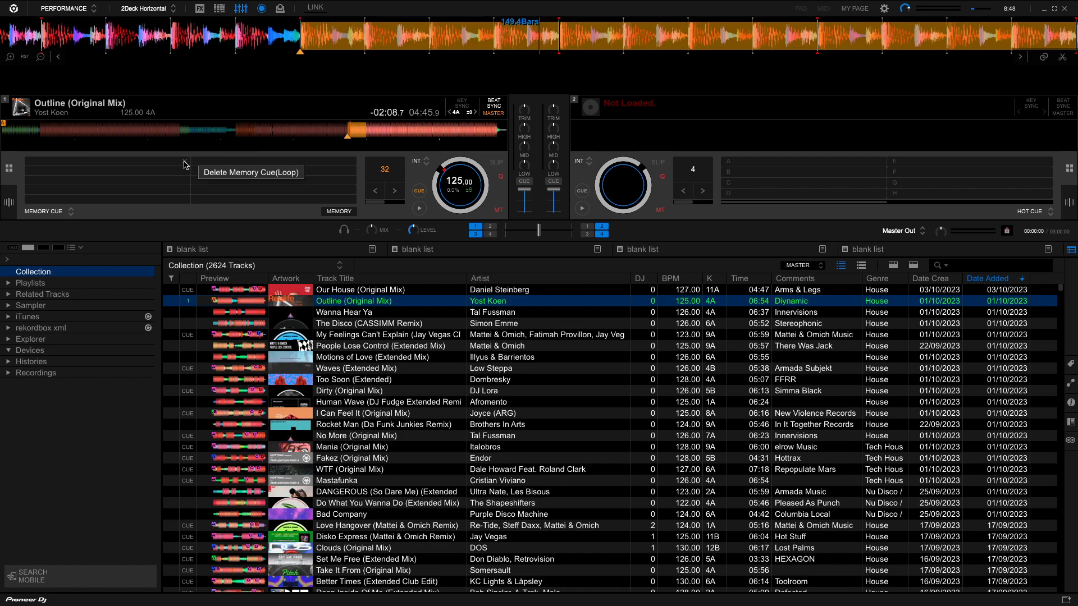
left_click(377, 170)
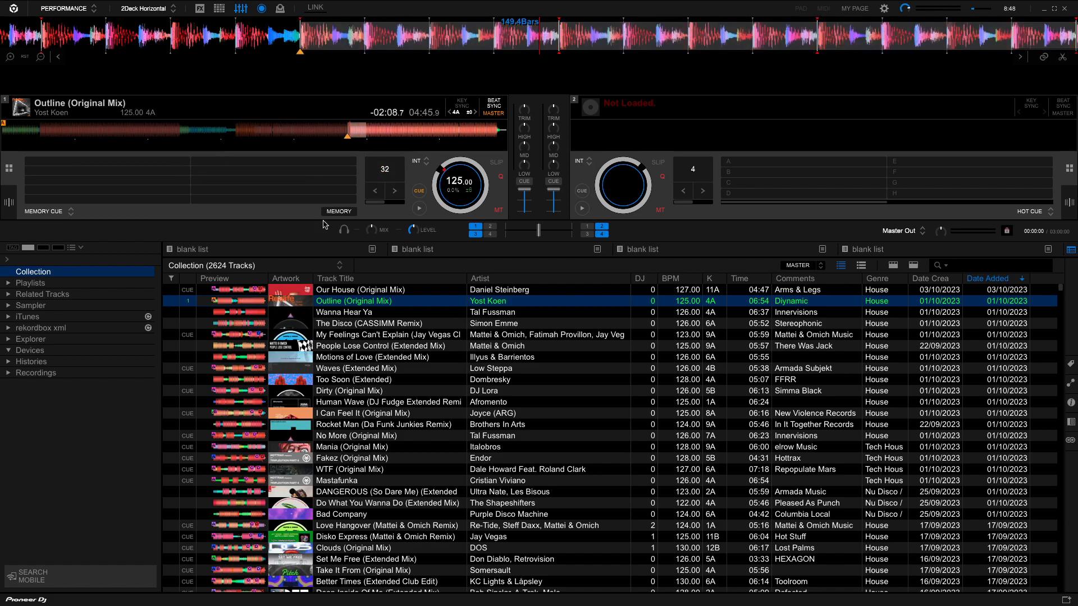
double_click(373, 191)
Switch deck 1's pads to Hot Cue mode and delete the loop stored in hot cue A.
left_click(71, 213)
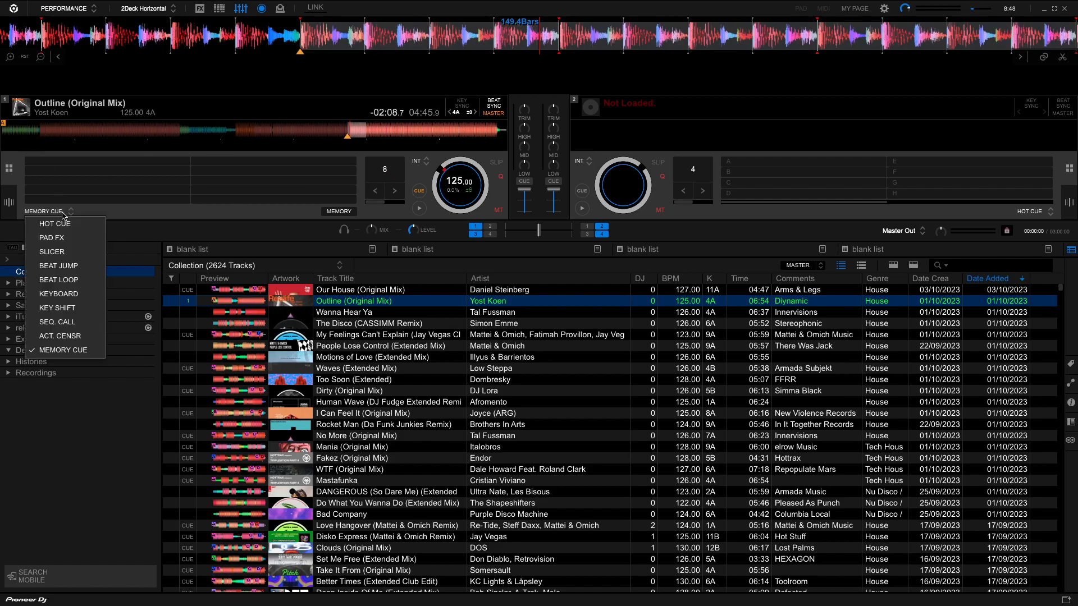
left_click(73, 225)
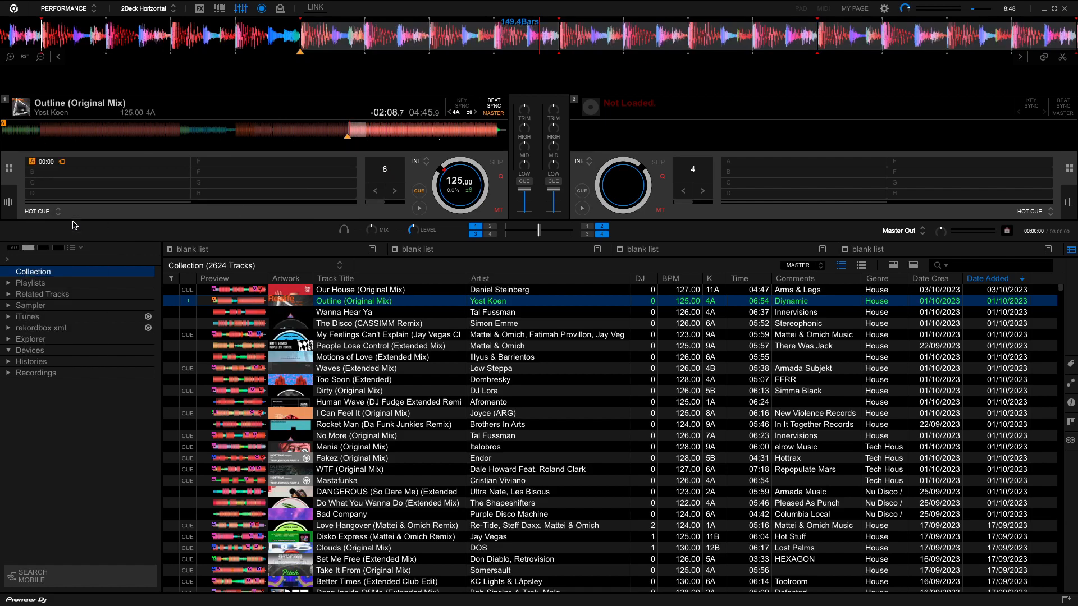
left_click(39, 165)
right_click(39, 164)
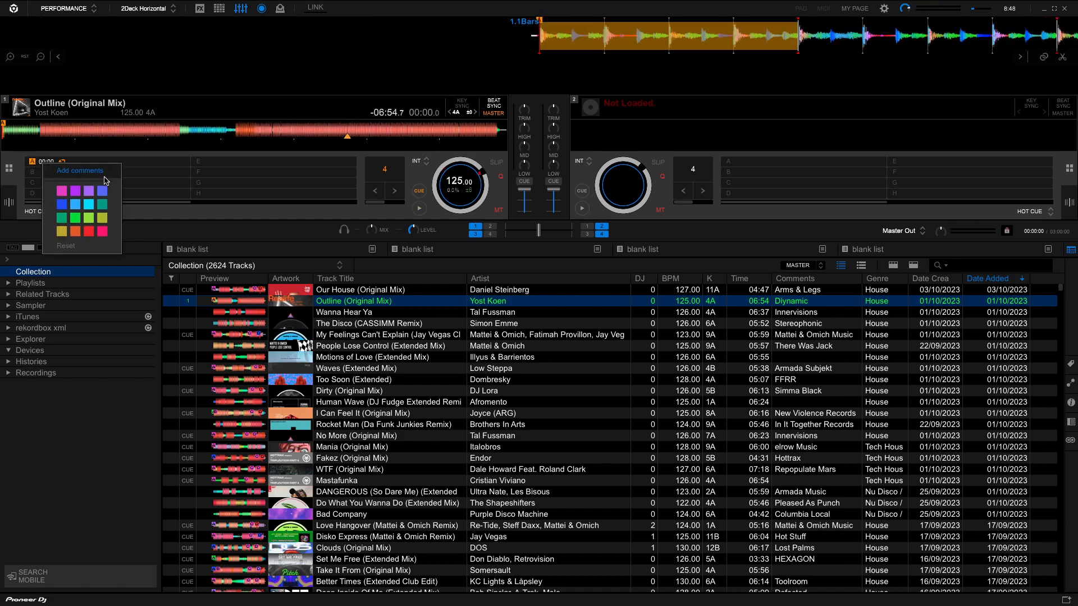
left_click(182, 164)
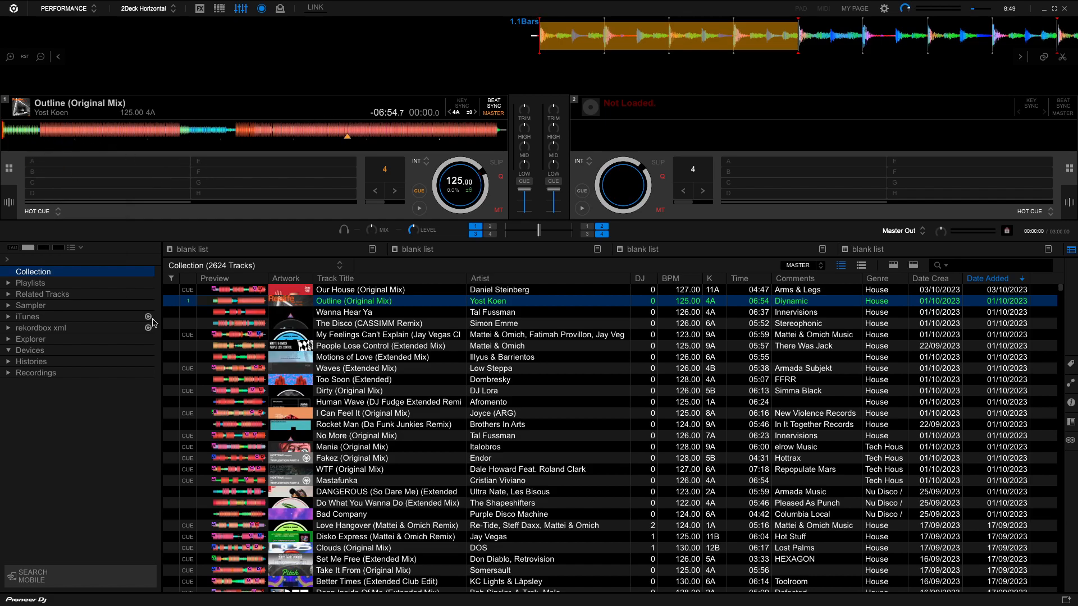
Load Wanna Hear Ya onto deck 1 and shift its whole beatgrid left to line up with the first beat.
double_click(334, 312)
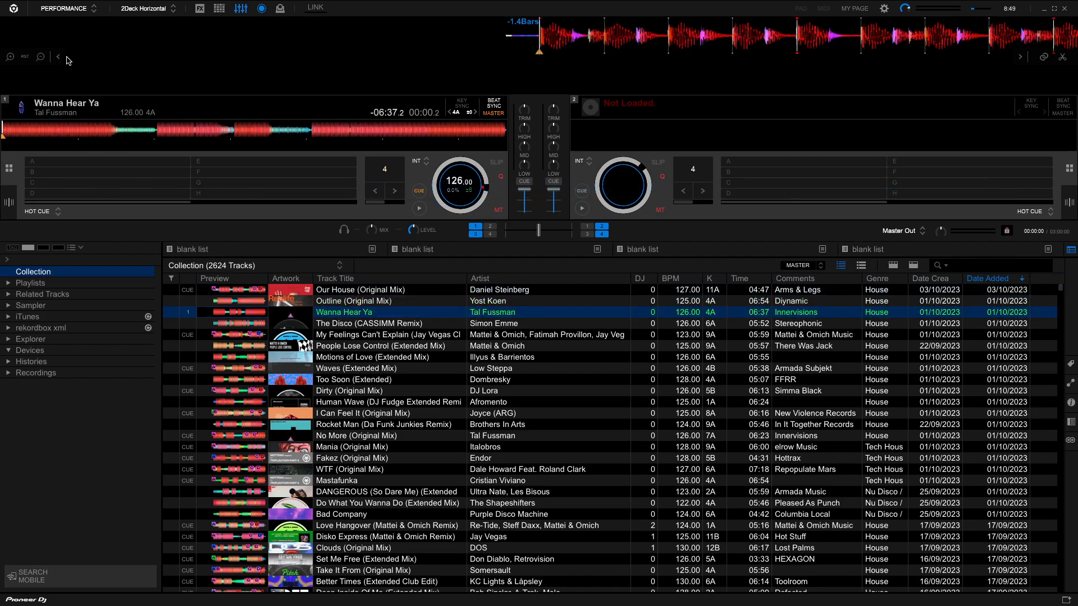
left_click(11, 57)
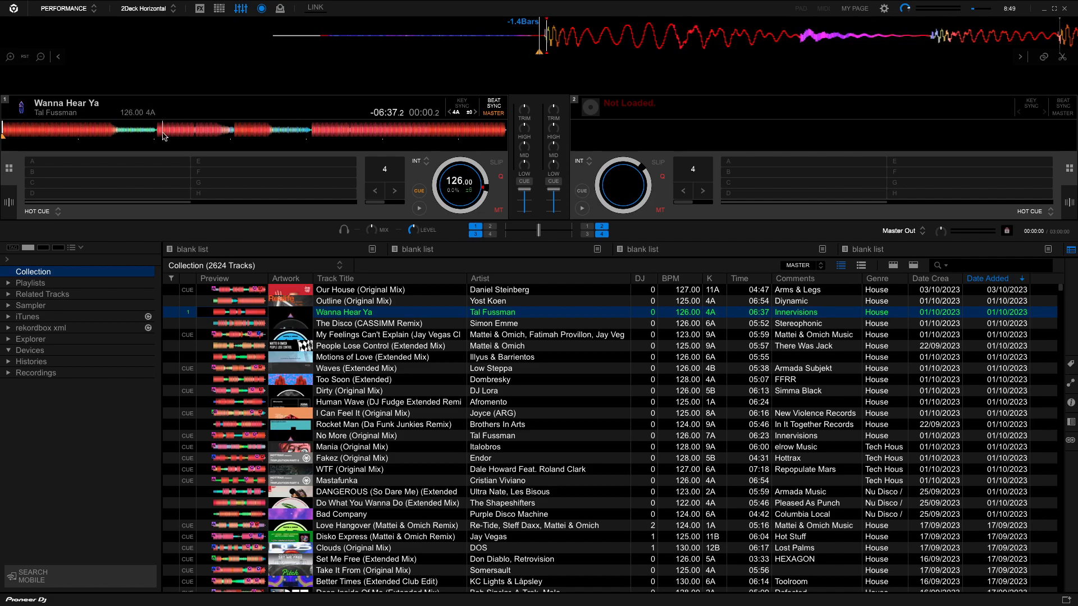
left_click_drag(654, 41, 662, 41)
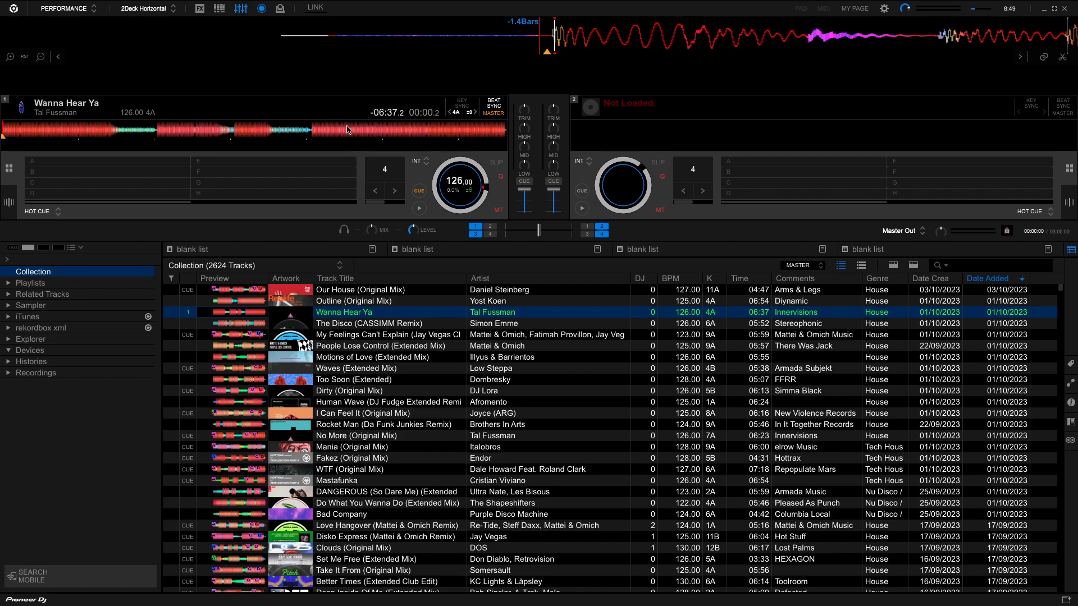
left_click(8, 202)
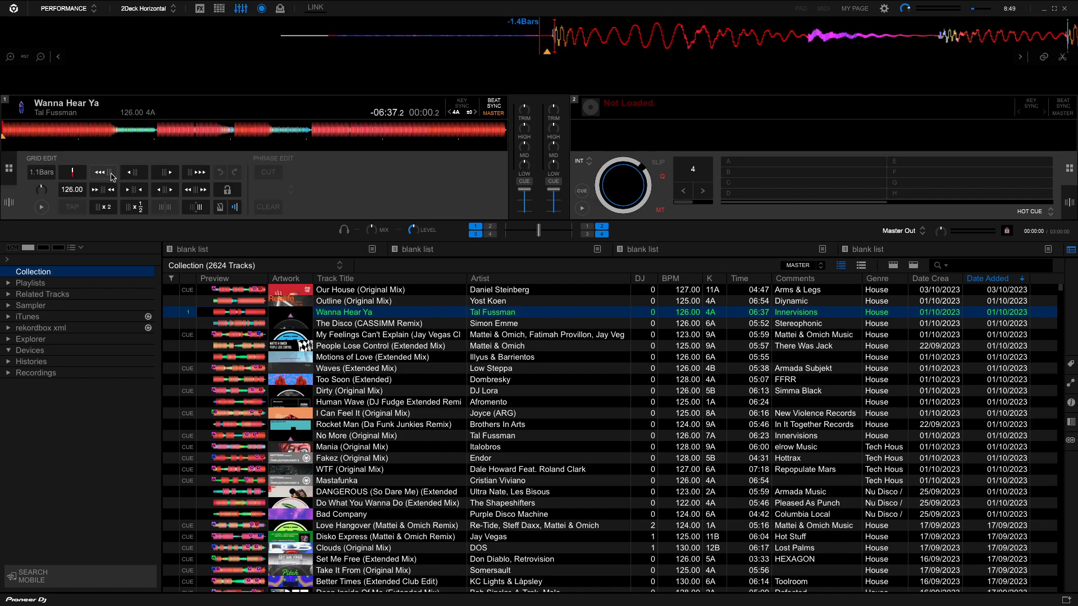
left_click(140, 177)
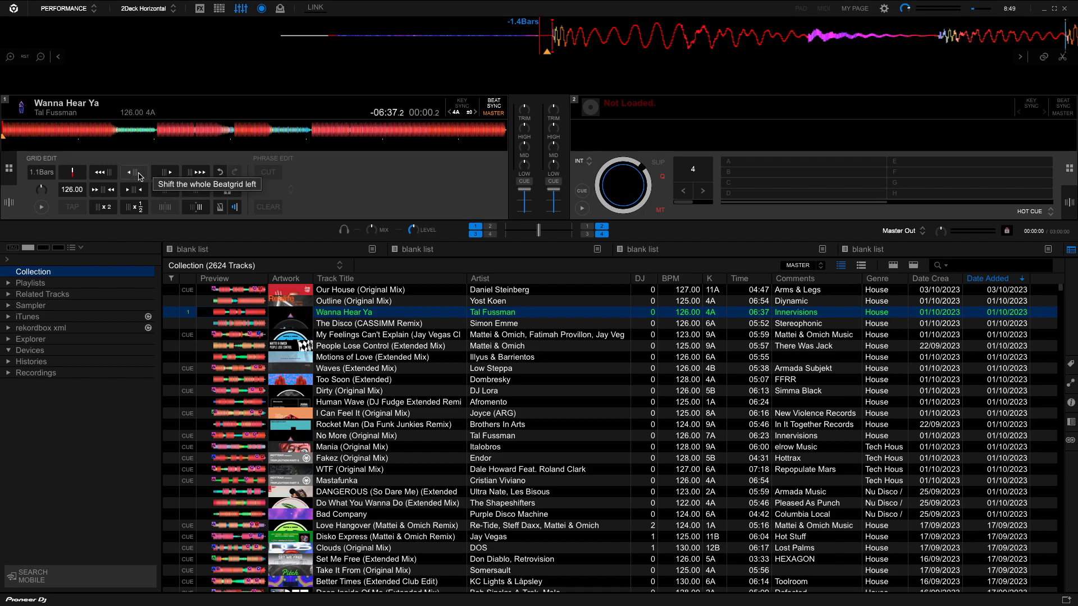
left_click_drag(595, 49, 582, 51)
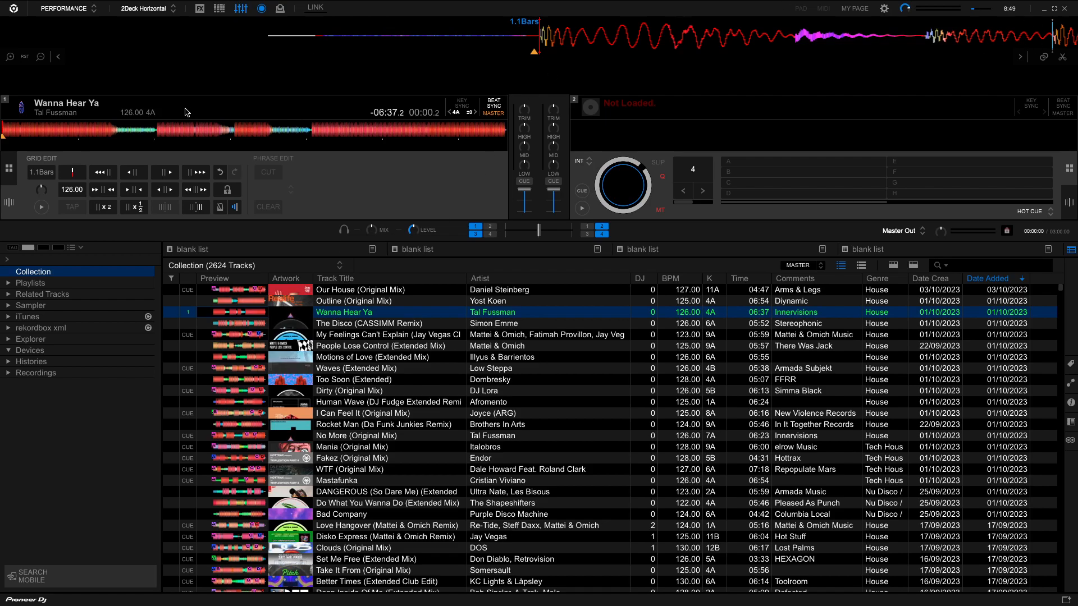
Check the beatgrid against the waveform near bars 64 and 129, then return deck 1 to its pad view.
left_click(157, 136)
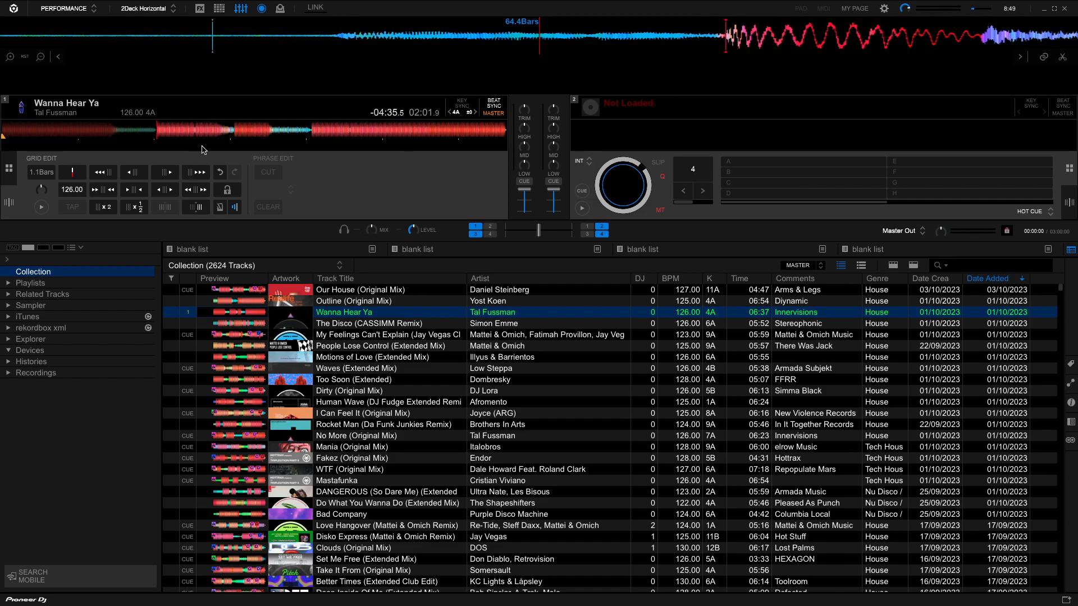
left_click(313, 136)
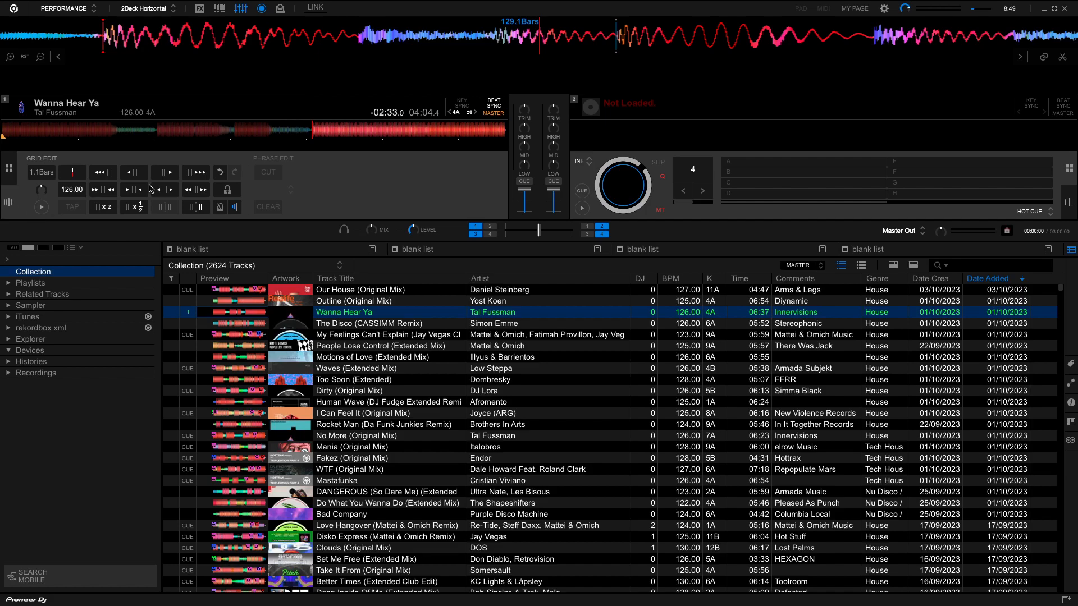
left_click(8, 174)
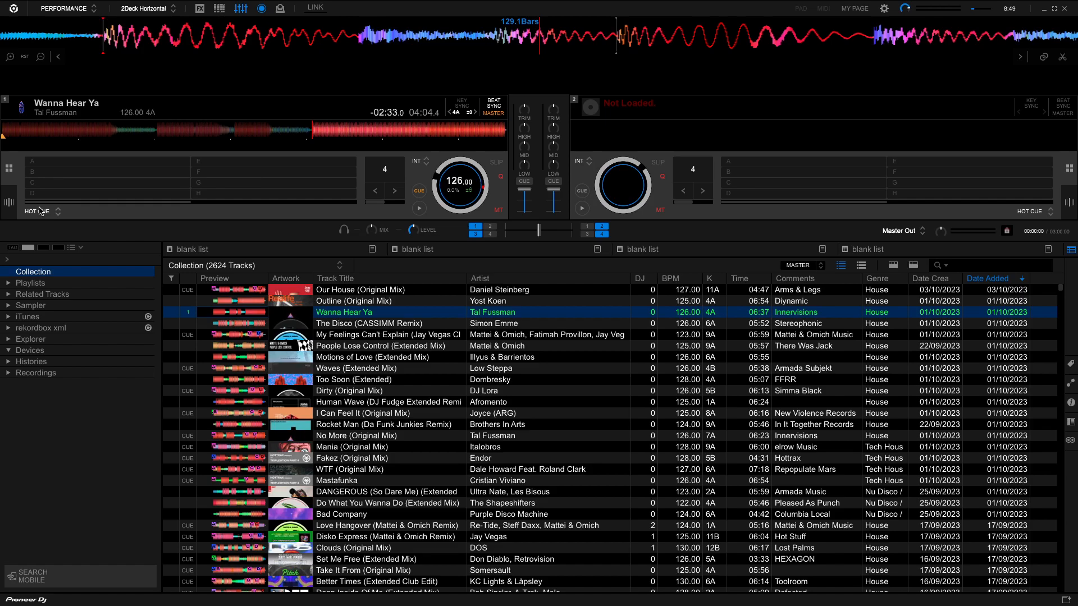
Set deck 1's pads to Memory Cue mode and move the playhead to the first beat of bar 161.
left_click(39, 211)
left_click(76, 353)
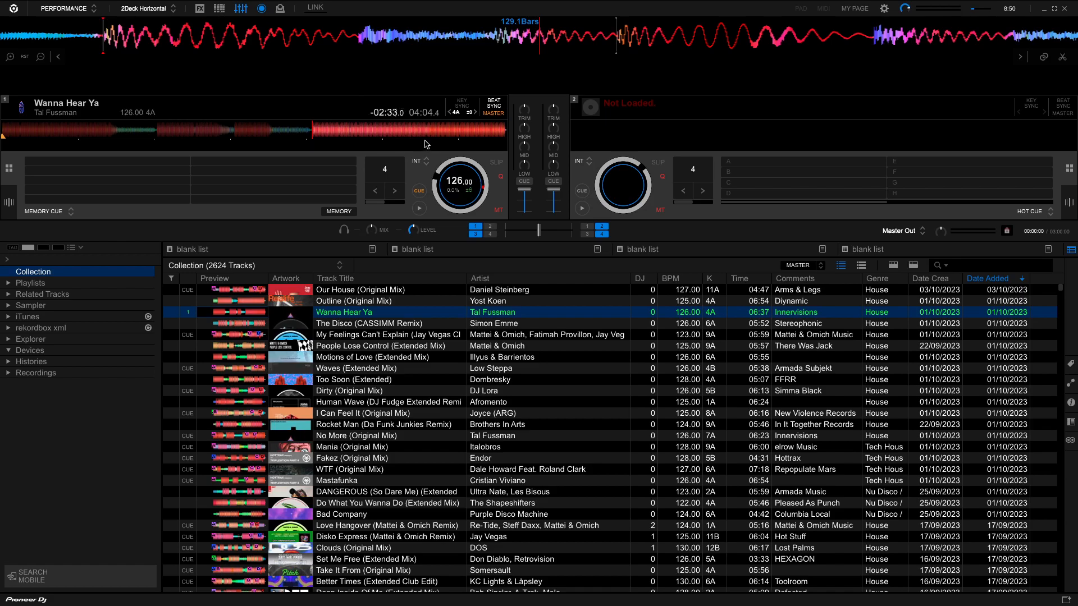
left_click(367, 140)
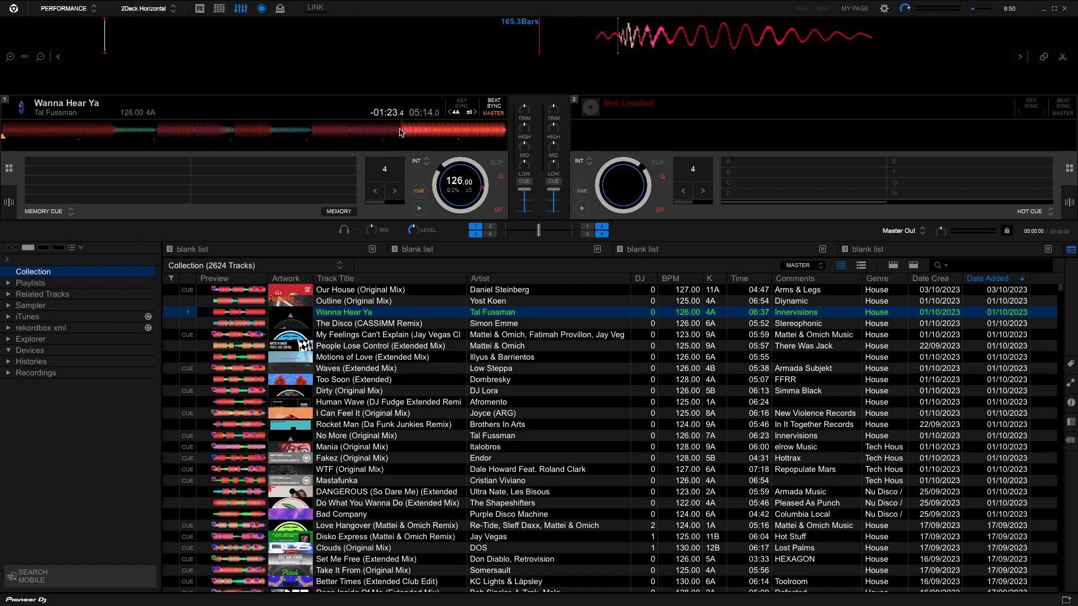
left_click(388, 142)
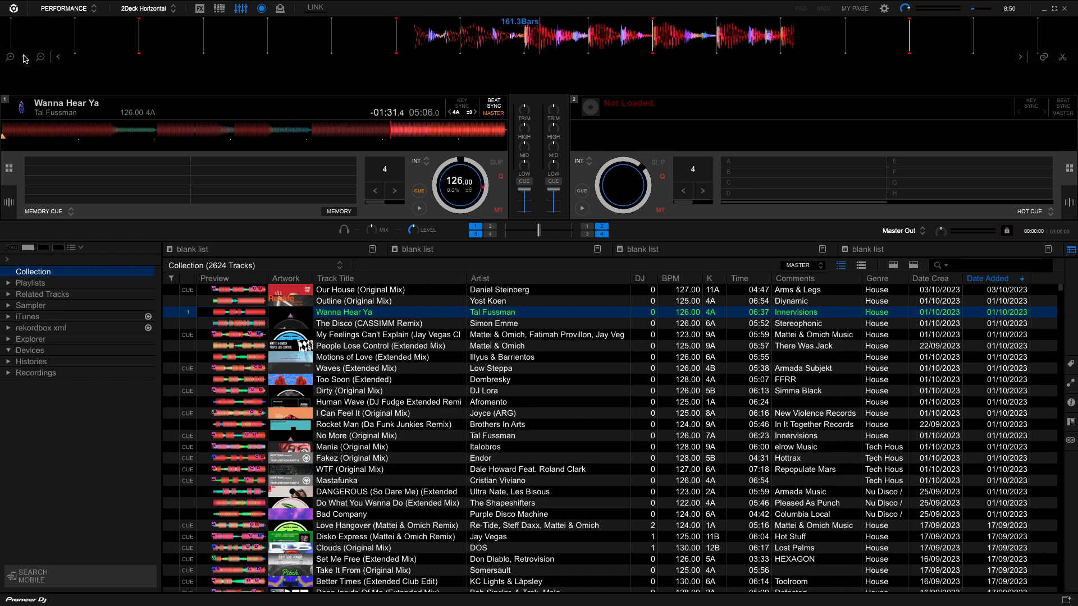
left_click_drag(418, 21, 481, 36)
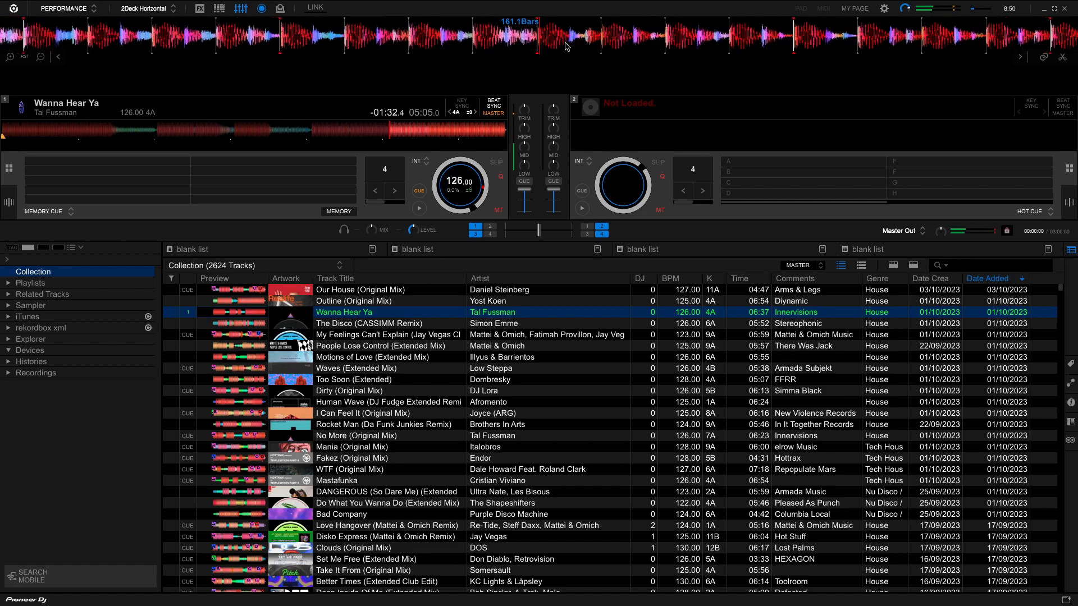
Set deck 1's loop length to 16 beats and start the loop at bar 161.1.
left_click(395, 191)
left_click(397, 191)
left_click(387, 171)
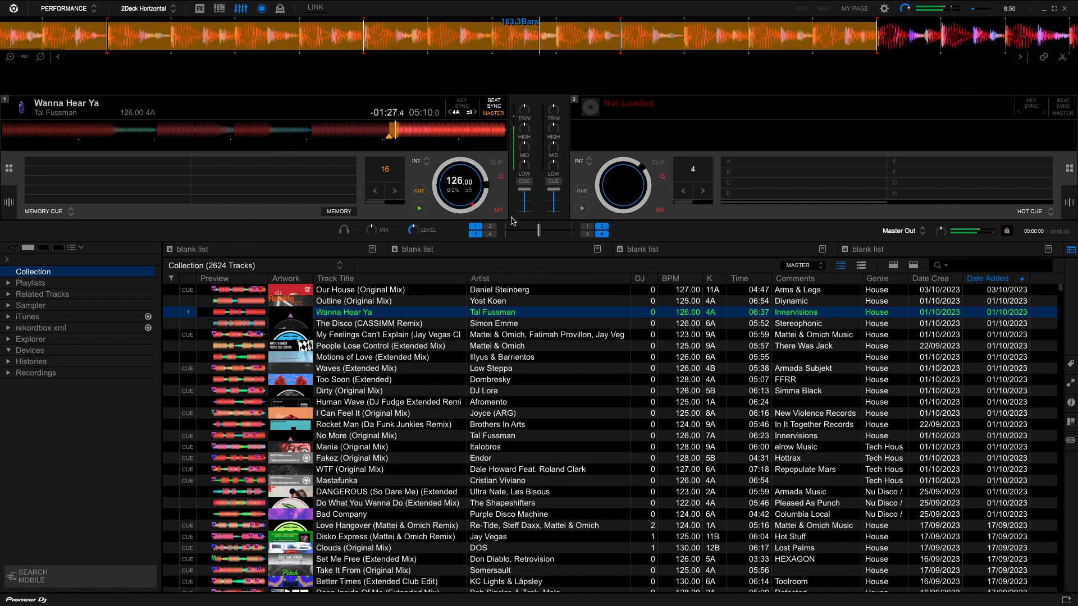
Store the 16-beat loop as a memory cue set as an active loop, and exit the running loop.
left_click(338, 211)
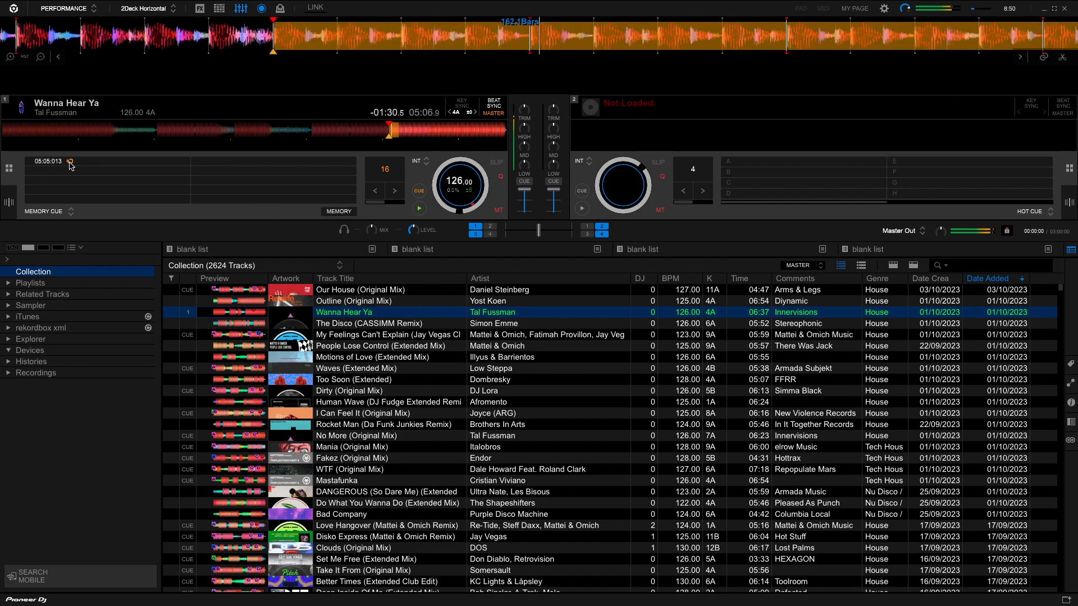
left_click(391, 172)
left_click(404, 178)
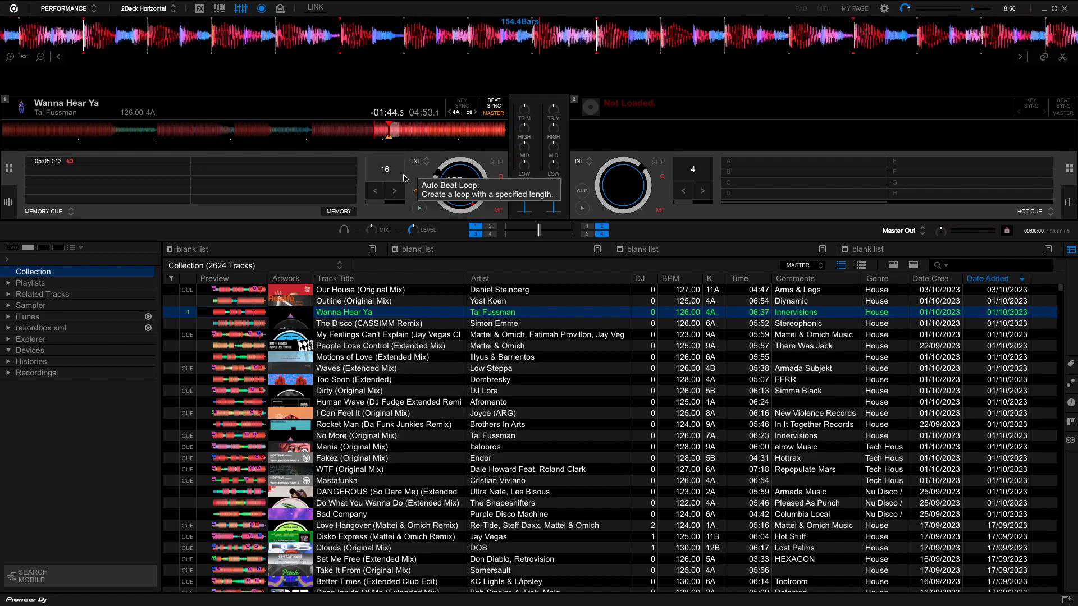
Move deck 1's playhead ahead of the active loop at bar 161.1, play into it and pause playback.
key("space")
left_click(382, 131)
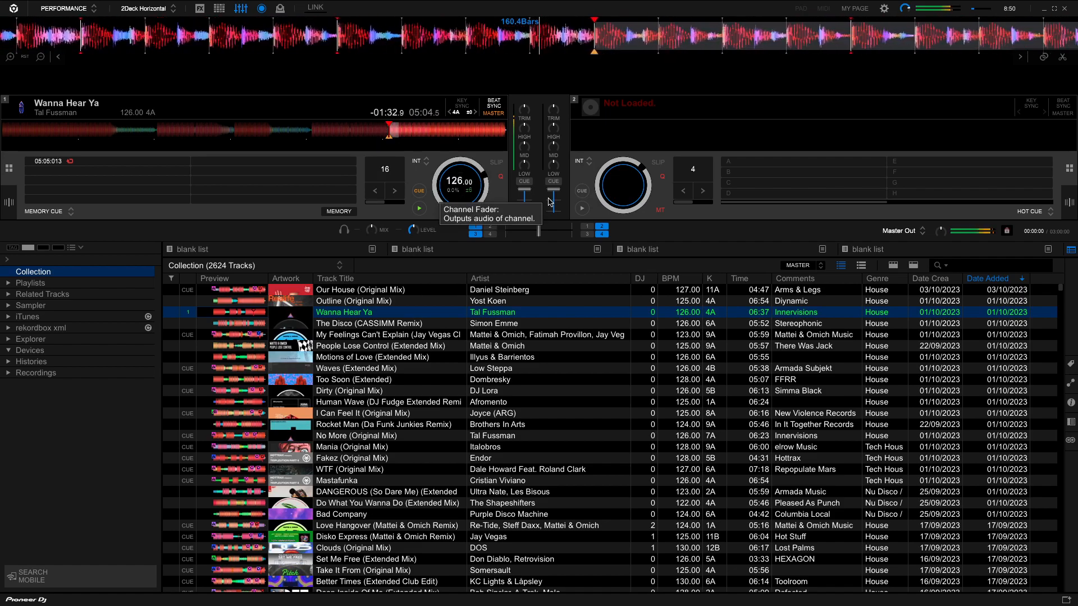
key("space")
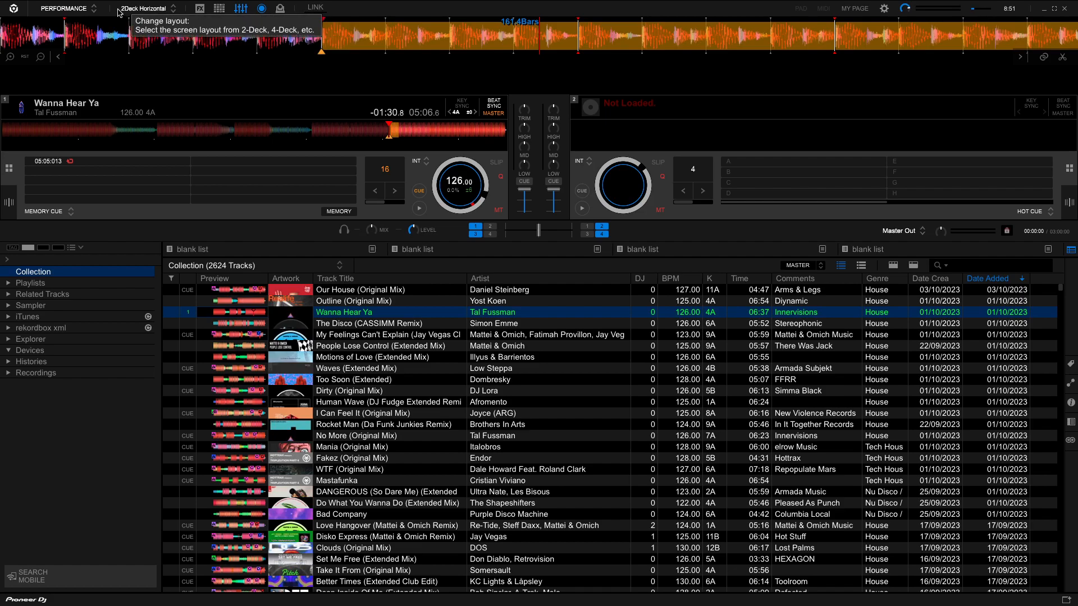
left_click(90, 7)
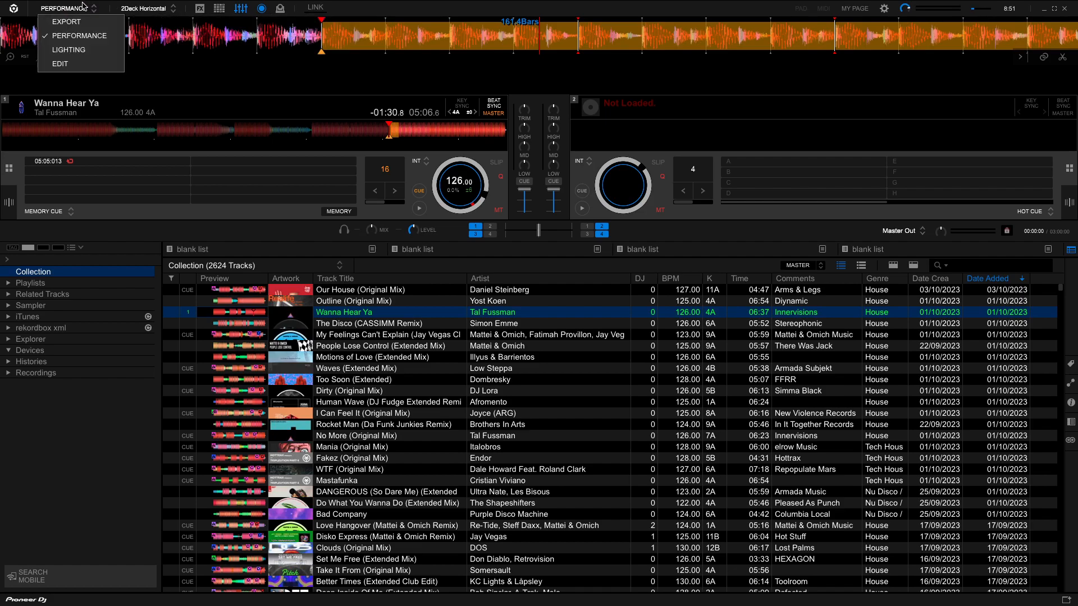
left_click(79, 12)
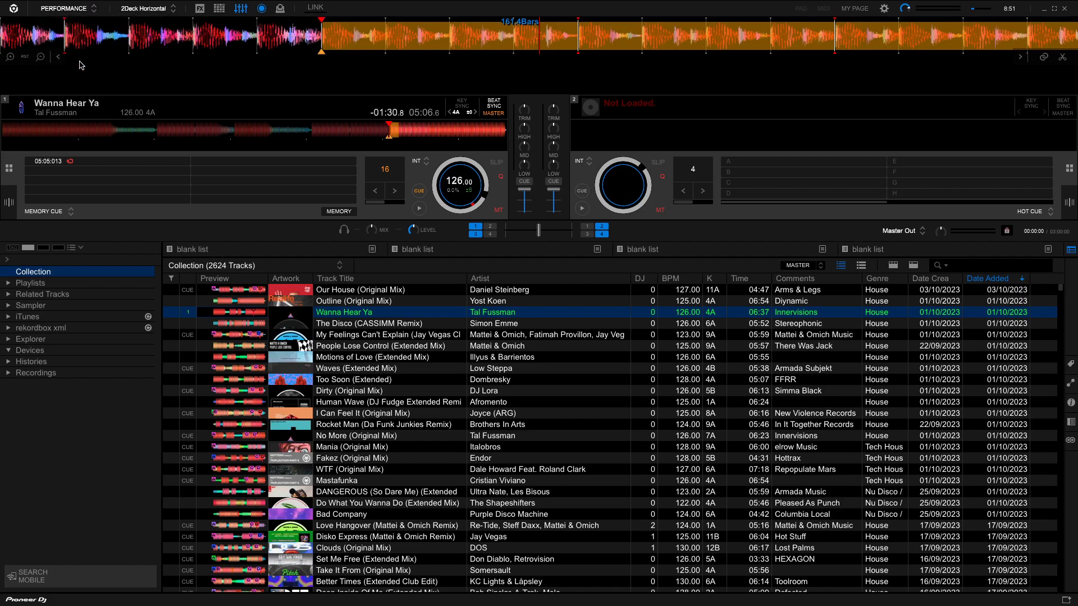
Switch to Export mode and display the loaded track's hot cue list.
left_click(89, 9)
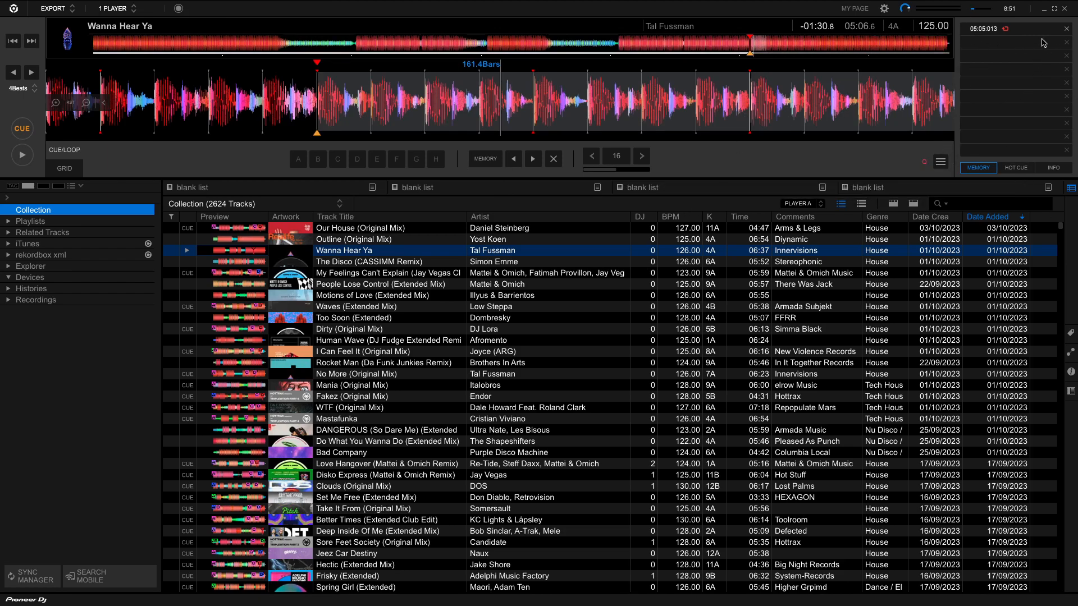
left_click(1014, 168)
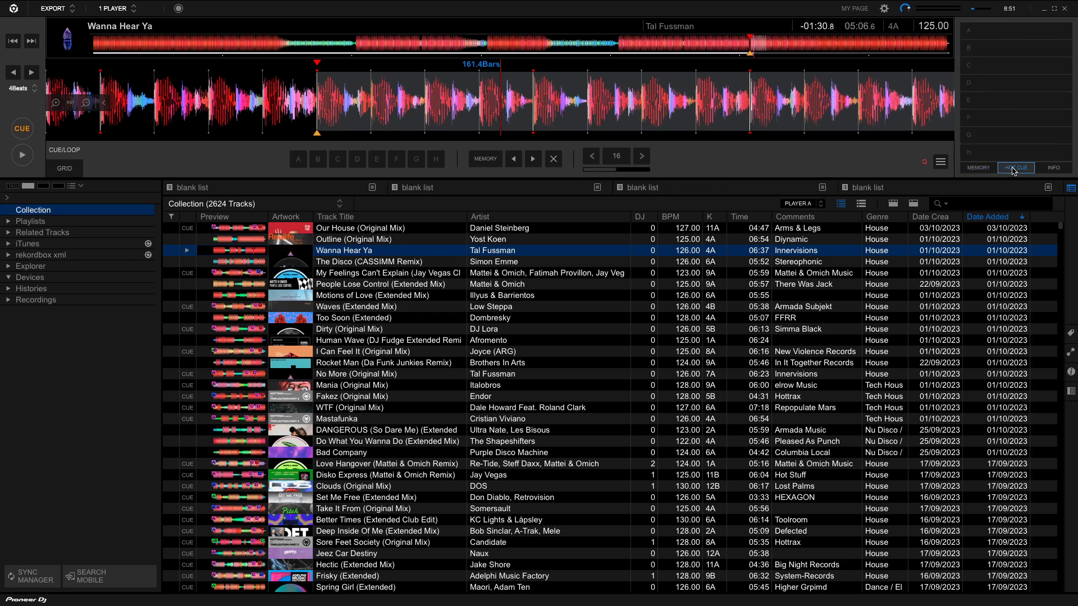
Store hot cue D at bar 160.1 and open its comment and colour options.
left_click_drag(399, 99, 795, 124)
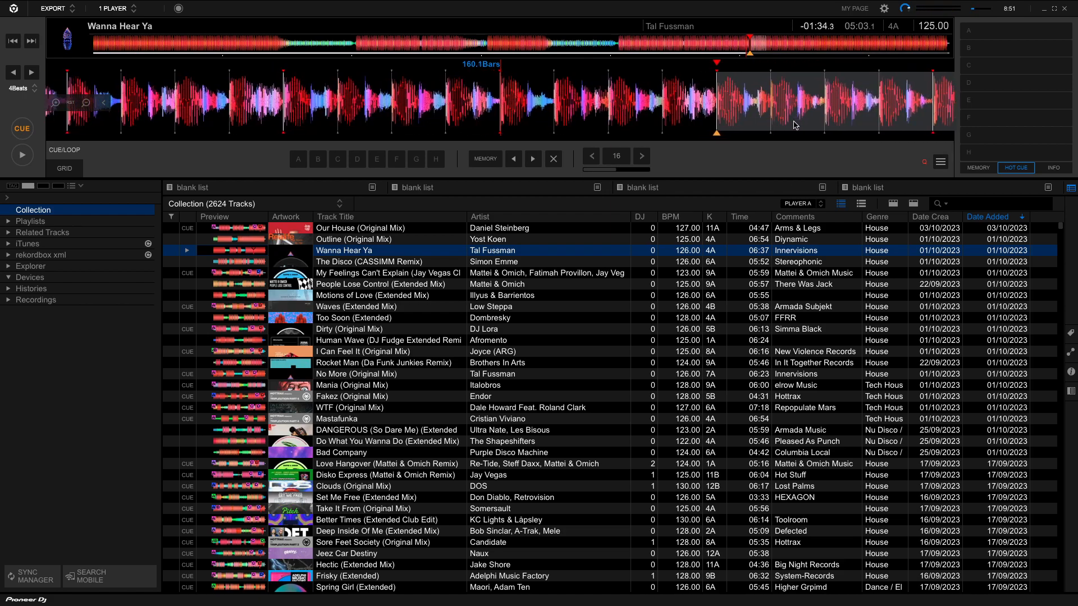
left_click(991, 88)
left_click(968, 83)
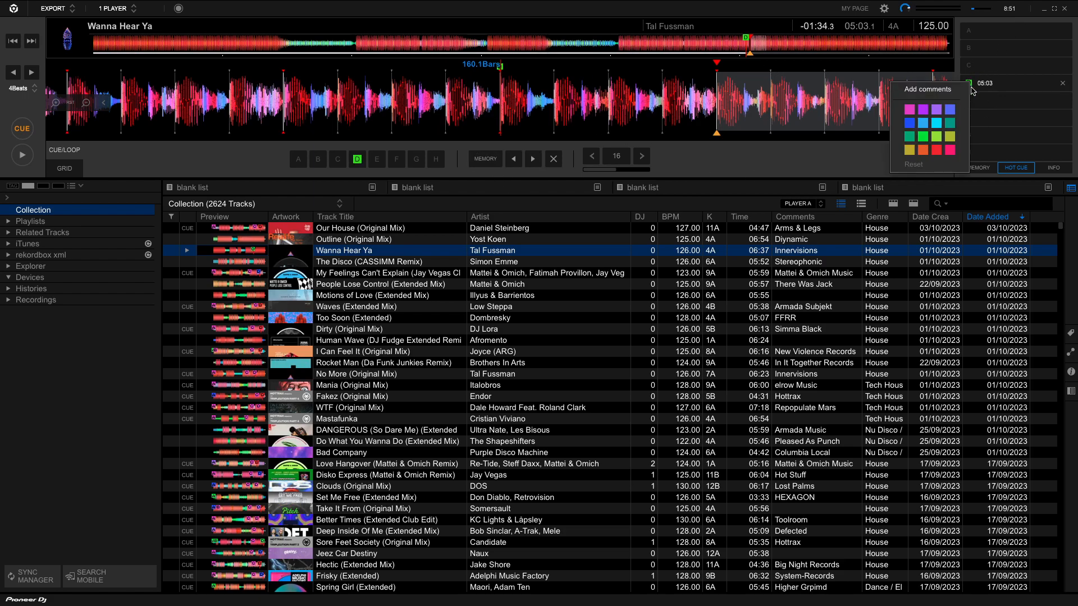
Display the track's memory cues and set the active-loop memory cue's colour to pink.
left_click(986, 170)
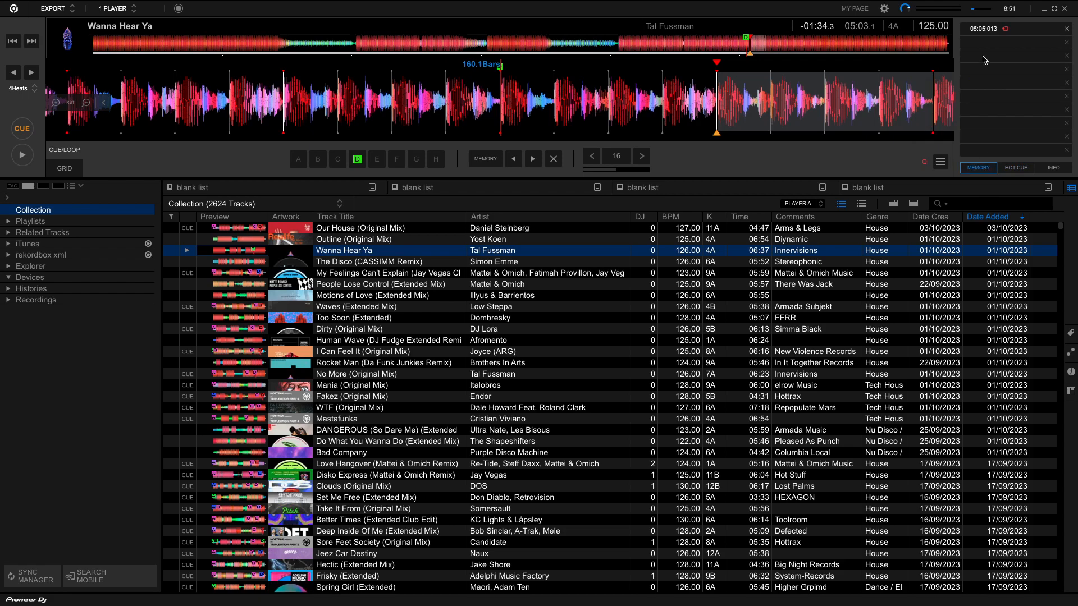
left_click(971, 28)
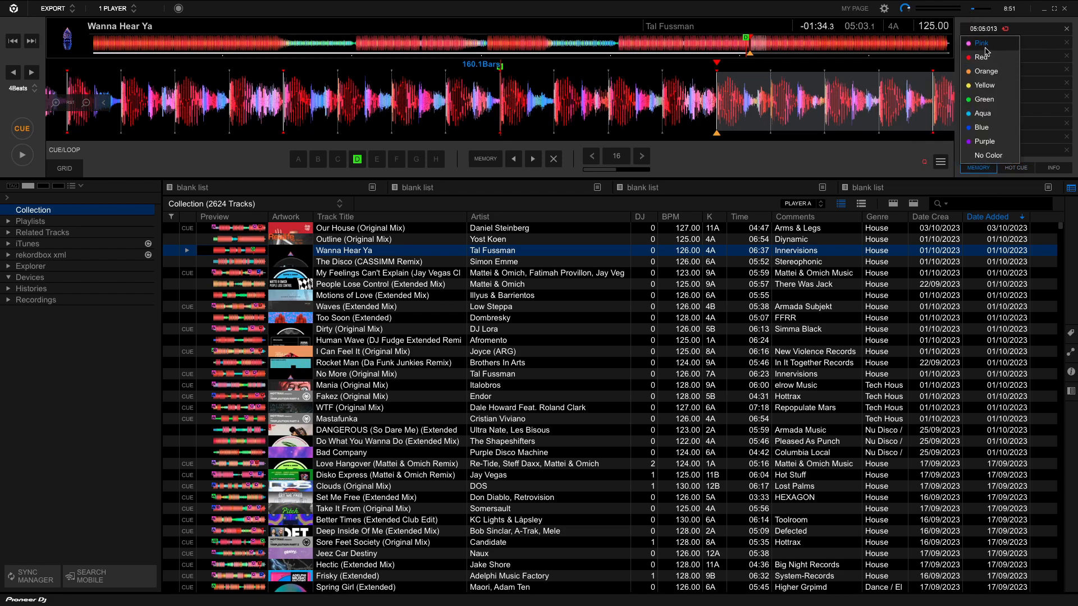
left_click(981, 44)
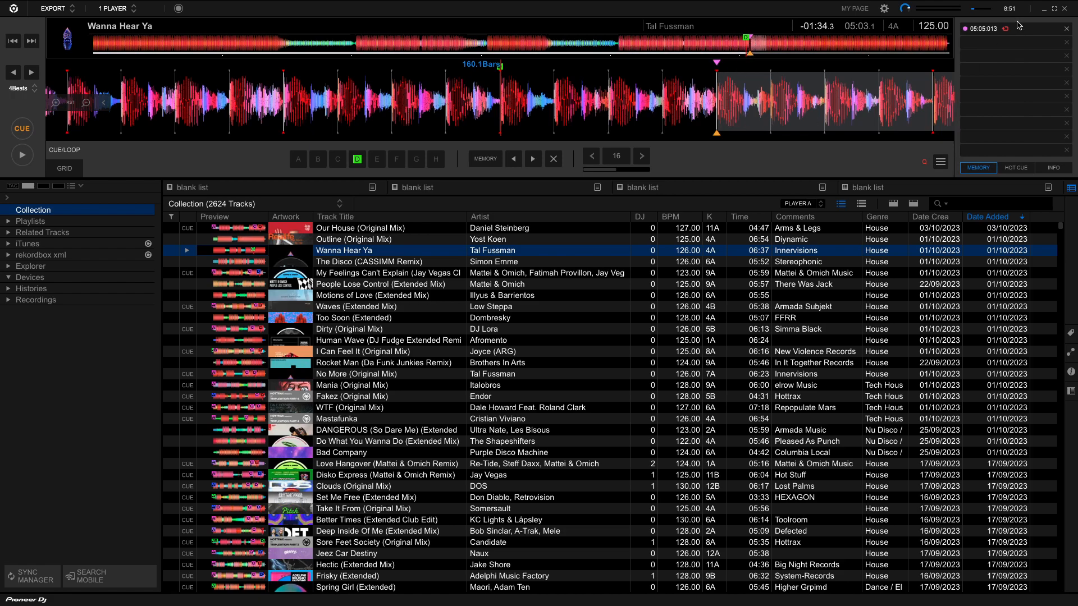
Recall the pink memory cue to start its loop at bar 161.1 and open its colour choices.
left_click(991, 33)
right_click(990, 28)
right_click(990, 28)
left_click(991, 29)
left_click(989, 29)
left_click(974, 32)
left_click(967, 31)
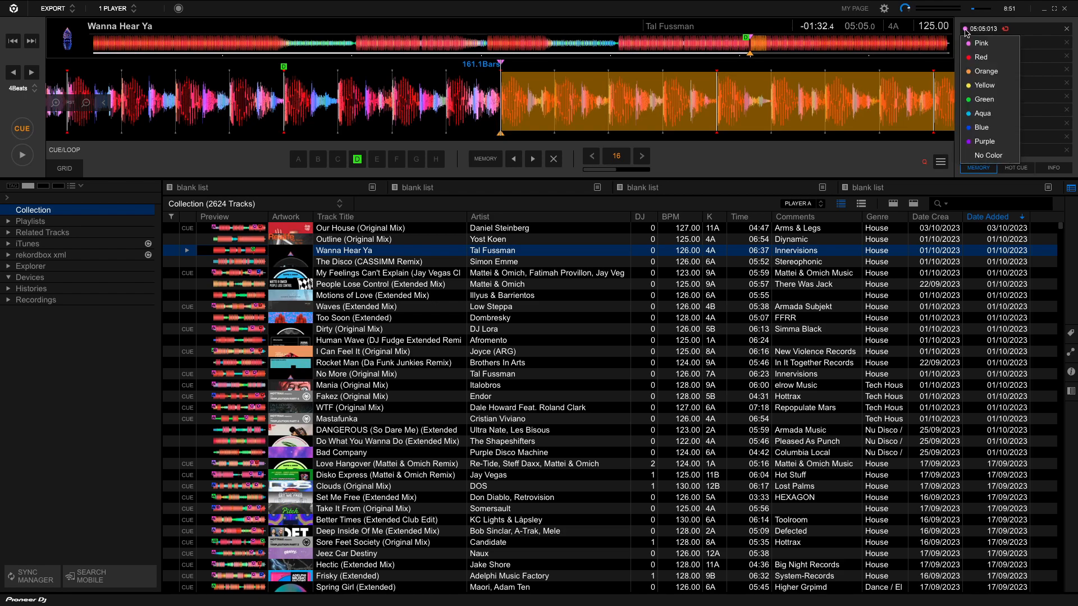